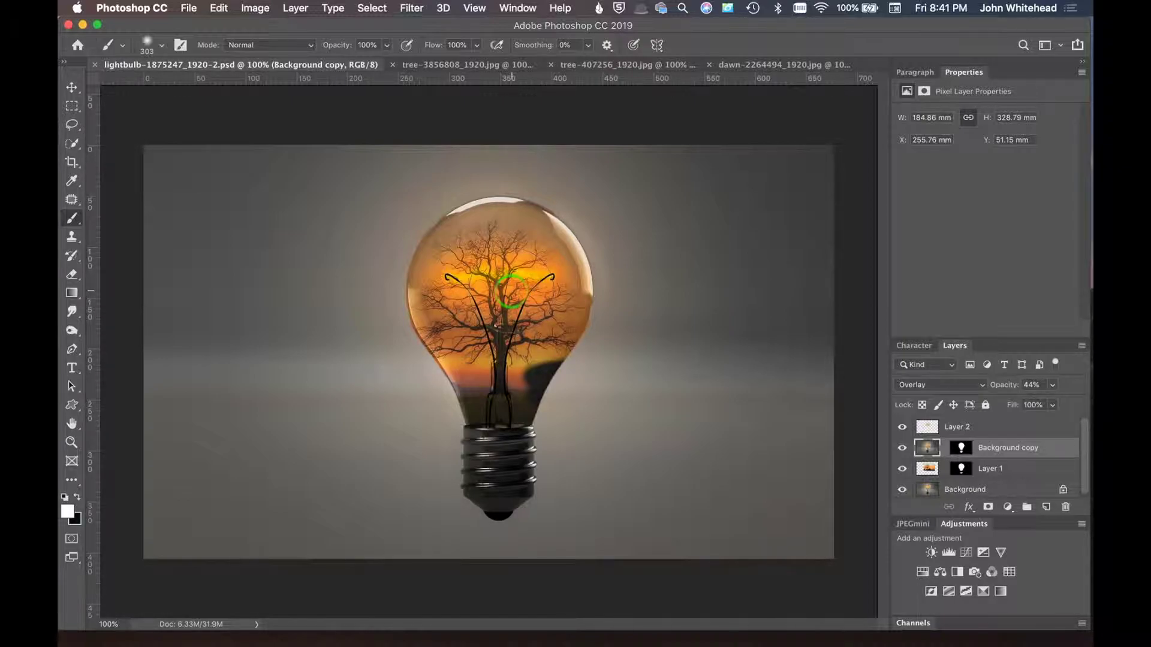
- Delete Layer 2, Background copy and Layer 1 from the lightbulb document, keeping only the Background layer
{"action": "left_click", "coordinate": [933, 427]}
{"action": "left_click_drag", "start_coordinate": [940, 472], "coordinate": [928, 466]}
{"action": "left_click", "coordinate": [928, 466], "text": "shift"}
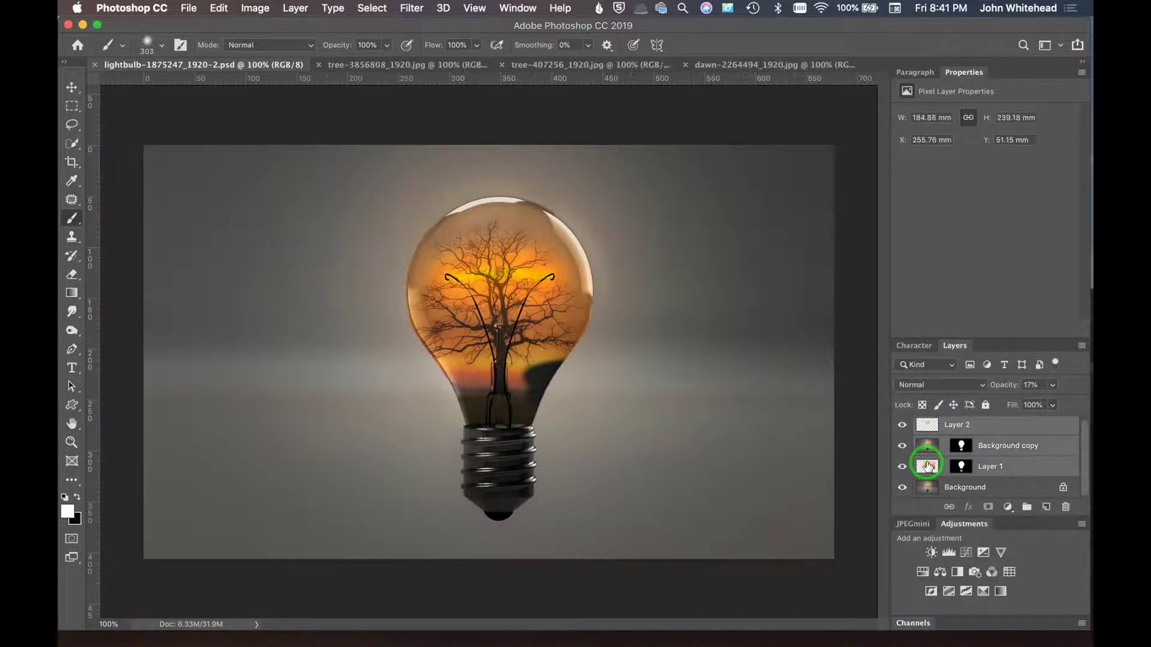
{"action": "left_click", "coordinate": [1074, 509]}
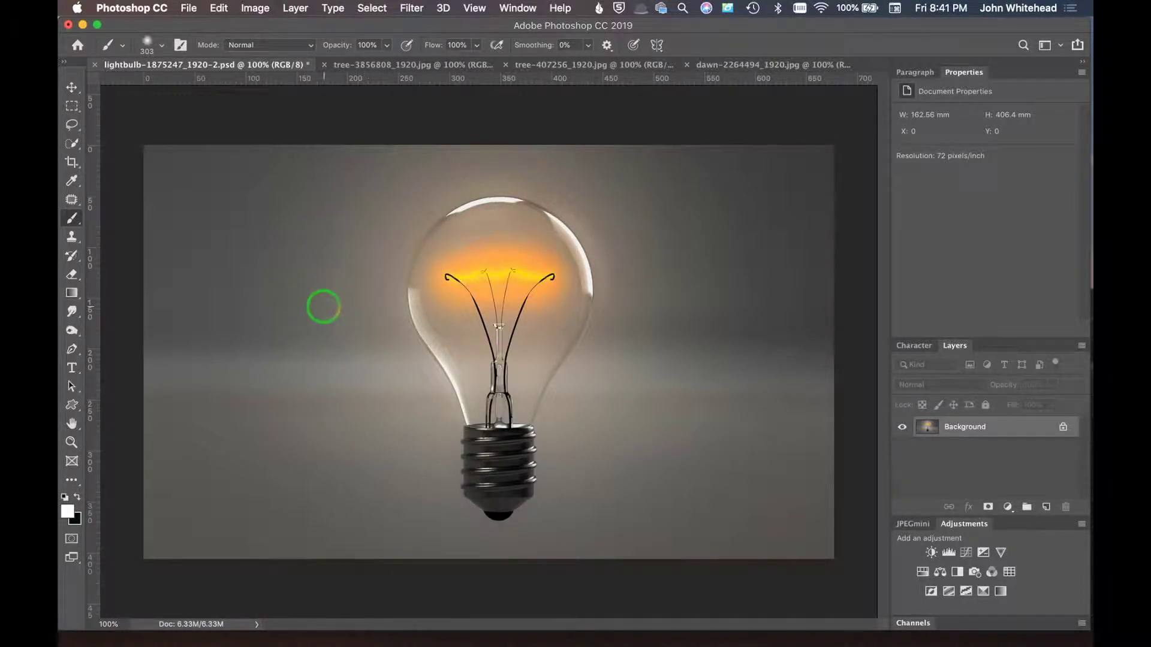
{"action": "mouse_move", "coordinate": [413, 283]}
{"action": "left_mouse_down"}
{"action": "mouse_move", "coordinate": [494, 286]}
{"action": "mouse_move", "coordinate": [470, 289]}
{"action": "mouse_move", "coordinate": [534, 313]}
{"action": "left_mouse_up"}
{"action": "mouse_move", "coordinate": [452, 308]}
{"action": "left_mouse_down"}
{"action": "mouse_move", "coordinate": [499, 296]}
{"action": "mouse_move", "coordinate": [515, 305]}
{"action": "mouse_move", "coordinate": [526, 271]}
{"action": "mouse_move", "coordinate": [551, 283]}
{"action": "mouse_move", "coordinate": [496, 273]}
{"action": "left_mouse_up"}
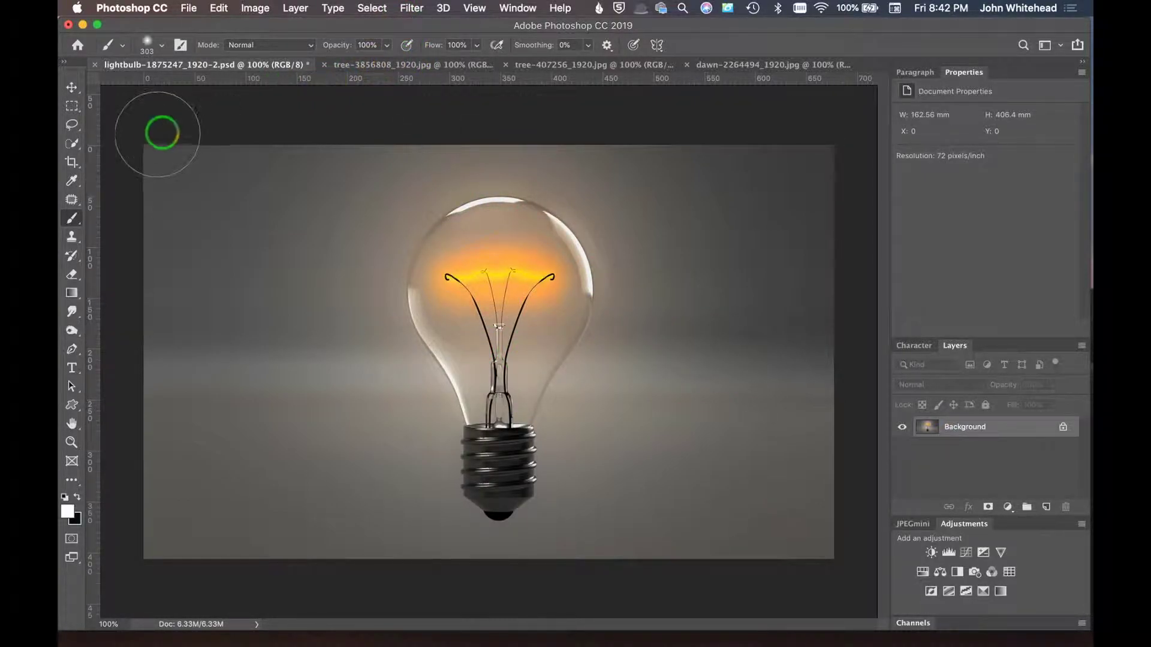
- Select the bulb's glass with the Quick Selection tool, subtracting any part that spills onto the screw base
{"action": "left_click", "coordinate": [71, 146]}
{"action": "left_click", "coordinate": [545, 259]}
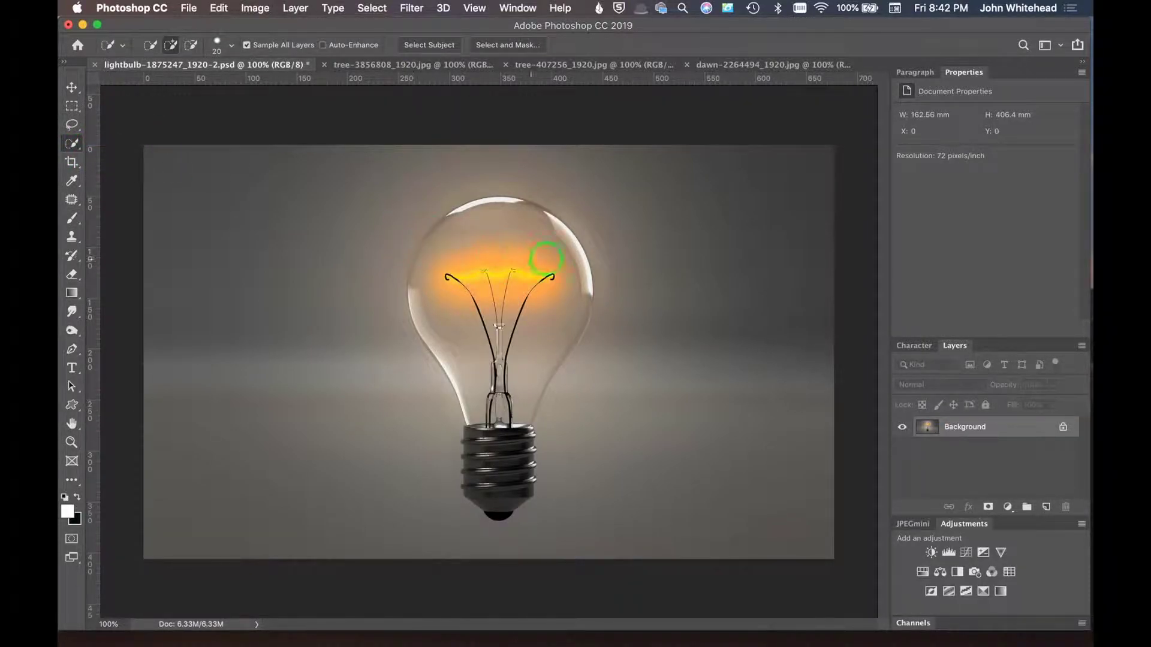
{"action": "mouse_move", "coordinate": [473, 239]}
{"action": "left_mouse_down"}
{"action": "mouse_move", "coordinate": [453, 277]}
{"action": "mouse_move", "coordinate": [439, 267]}
{"action": "mouse_move", "coordinate": [424, 282]}
{"action": "mouse_move", "coordinate": [429, 245]}
{"action": "mouse_move", "coordinate": [439, 238]}
{"action": "mouse_move", "coordinate": [420, 255]}
{"action": "mouse_move", "coordinate": [532, 210]}
{"action": "mouse_move", "coordinate": [515, 214]}
{"action": "mouse_move", "coordinate": [512, 197]}
{"action": "mouse_move", "coordinate": [480, 203]}
{"action": "mouse_move", "coordinate": [560, 275]}
{"action": "mouse_move", "coordinate": [573, 310]}
{"action": "left_mouse_up"}
{"action": "mouse_move", "coordinate": [541, 349]}
{"action": "left_mouse_down"}
{"action": "mouse_move", "coordinate": [517, 397]}
{"action": "mouse_move", "coordinate": [478, 423]}
{"action": "mouse_move", "coordinate": [488, 470]}
{"action": "mouse_move", "coordinate": [521, 463]}
{"action": "mouse_move", "coordinate": [513, 442]}
{"action": "left_mouse_up"}
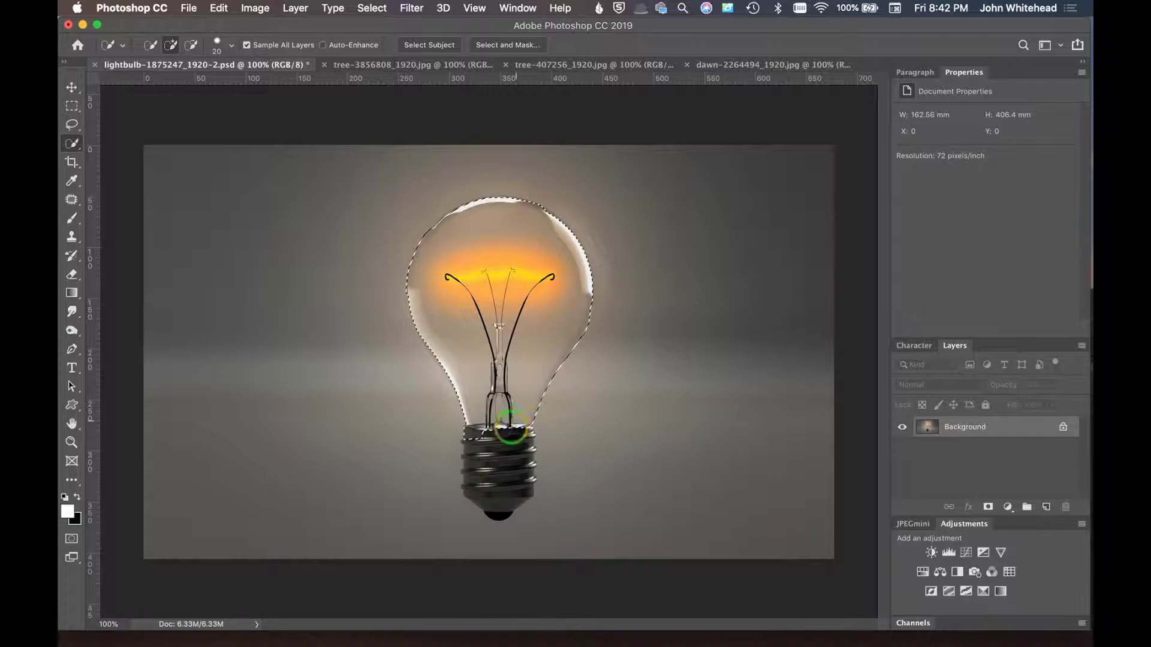
{"action": "key", "text": "alt"}
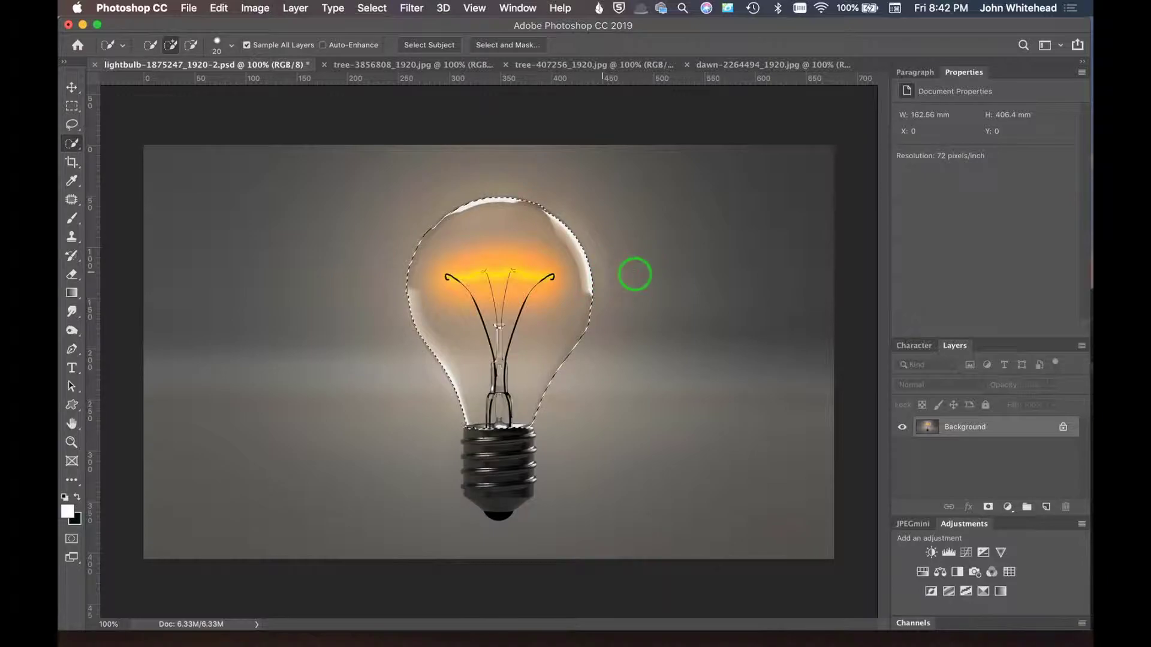
- Examine the three open tree images as candidates for the bulb and return to the lightbulb document
{"action": "left_click", "coordinate": [380, 67]}
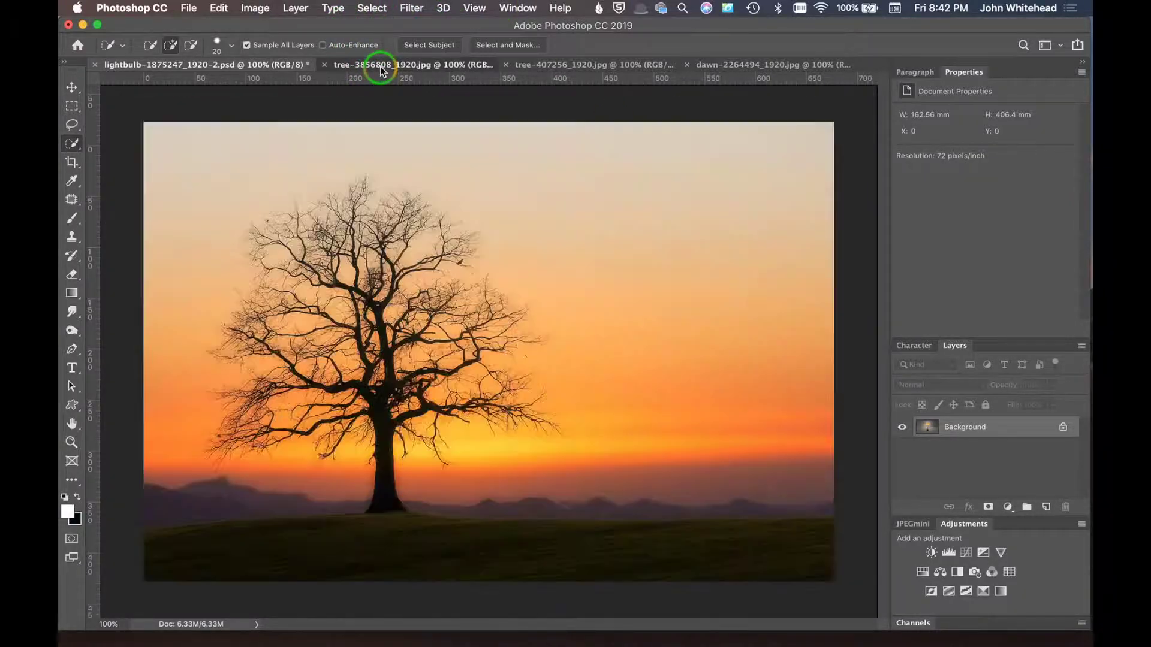
{"action": "left_click", "coordinate": [617, 65]}
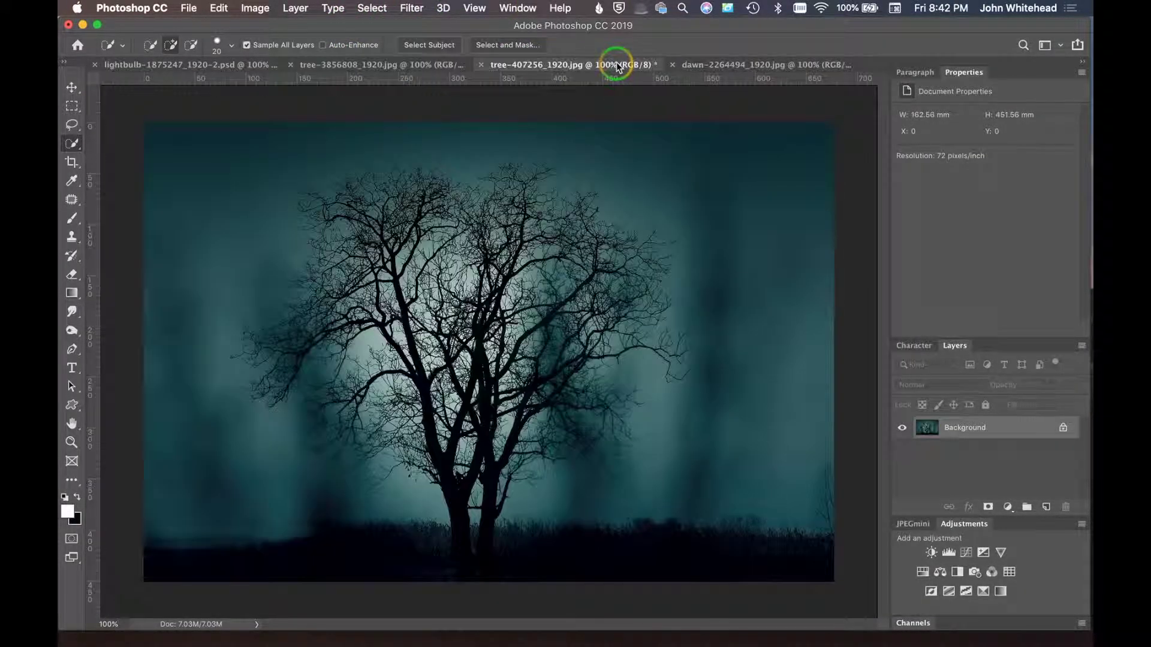
{"action": "left_click", "coordinate": [772, 65]}
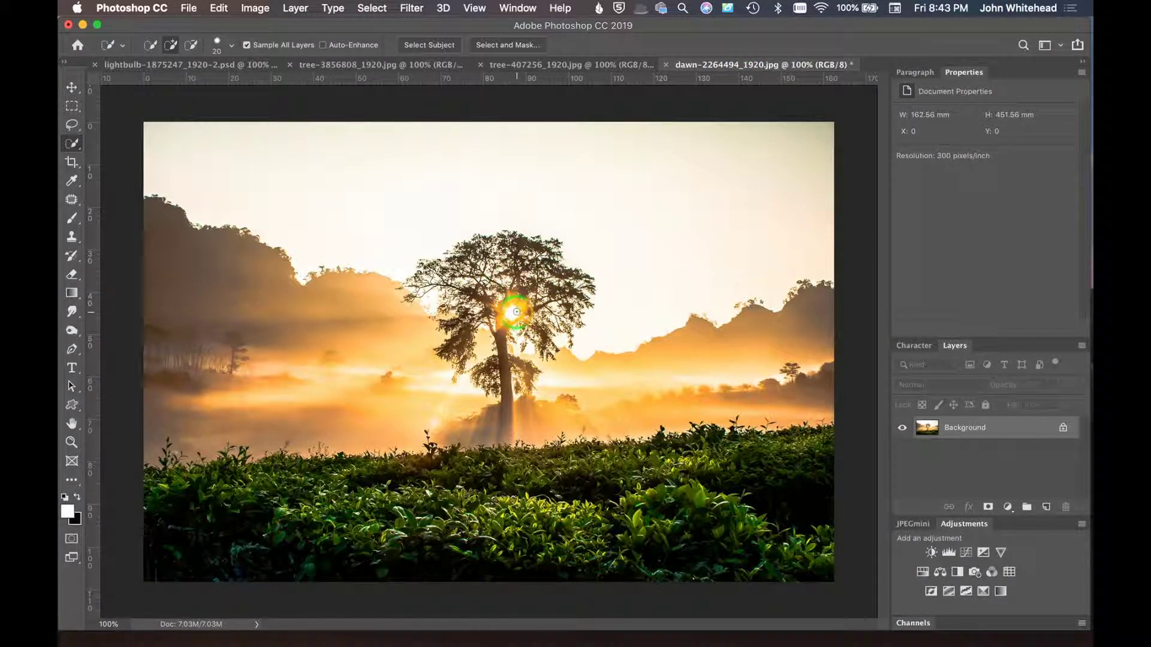
{"action": "left_click", "coordinate": [221, 67]}
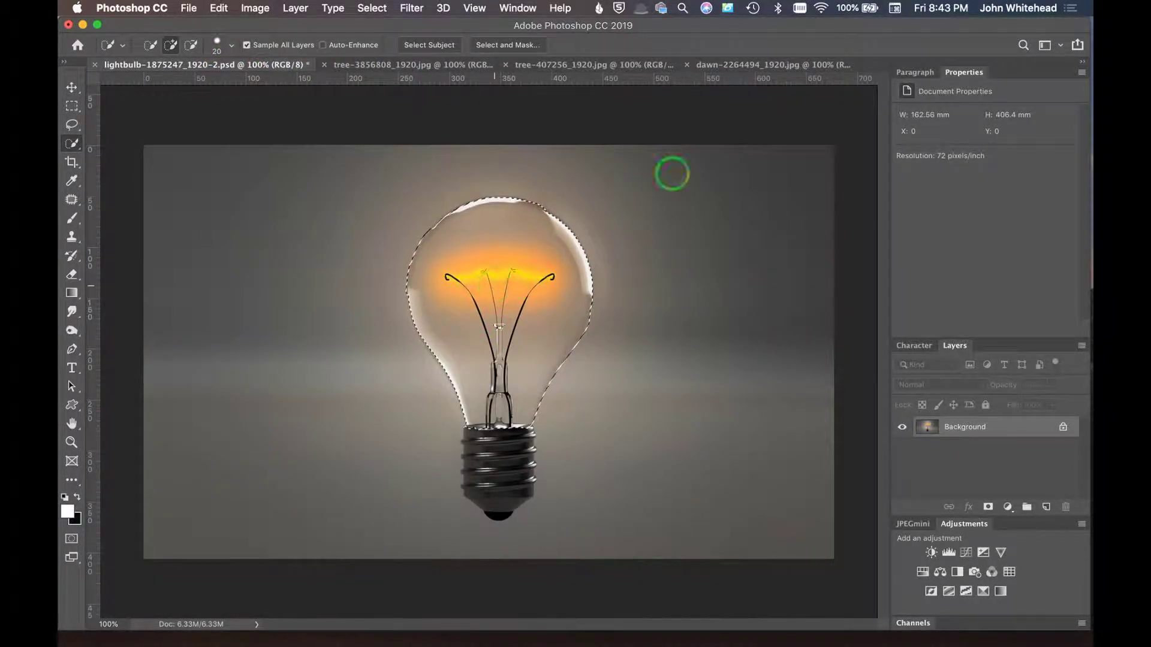
- Copy the entire dawn-2264494_1920.jpg image and use Paste Into to place it inside the lightbulb's glass selection
{"action": "left_click", "coordinate": [759, 66]}
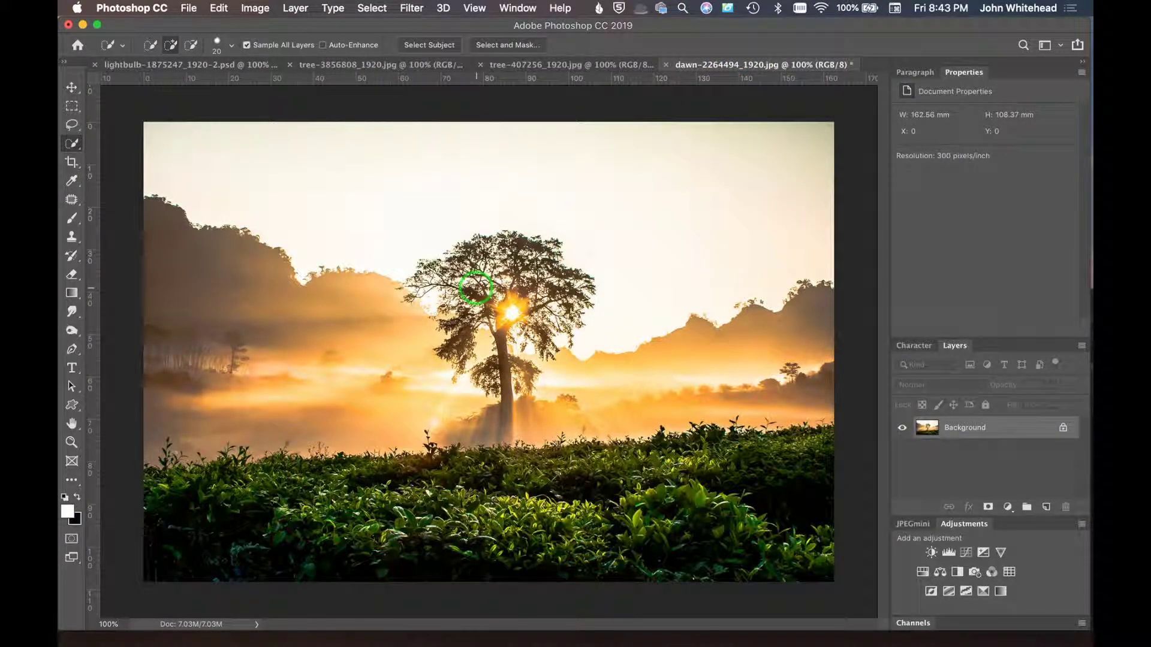
{"action": "key", "text": "super+a"}
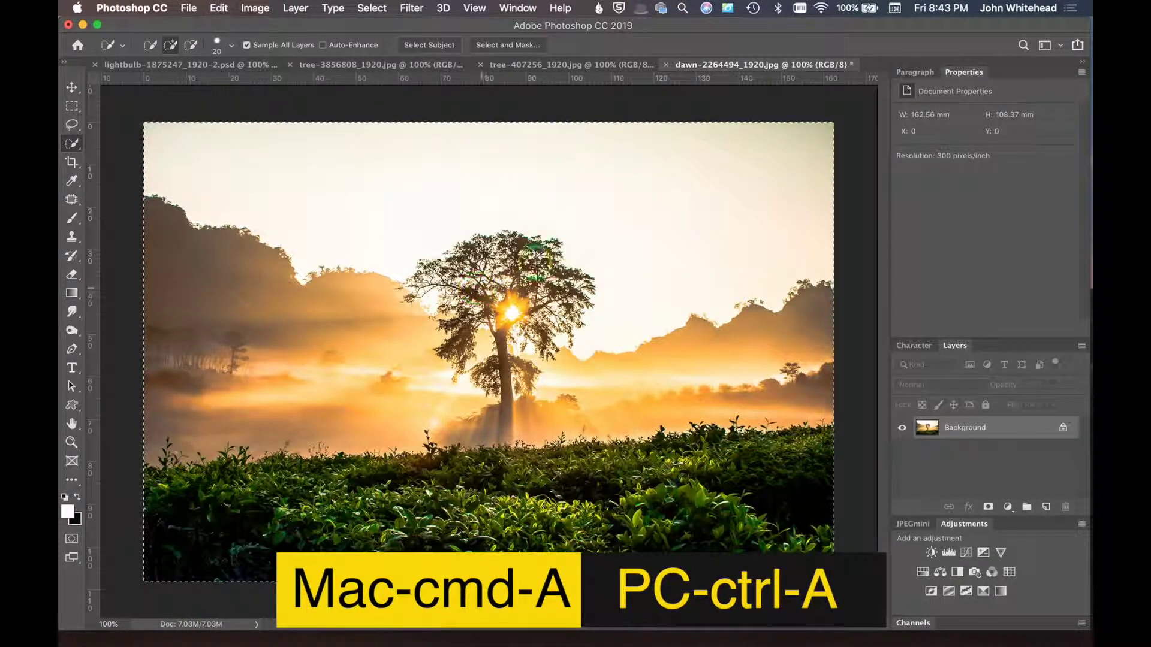
{"action": "key", "text": "super+c"}
{"action": "left_click", "coordinate": [207, 65]}
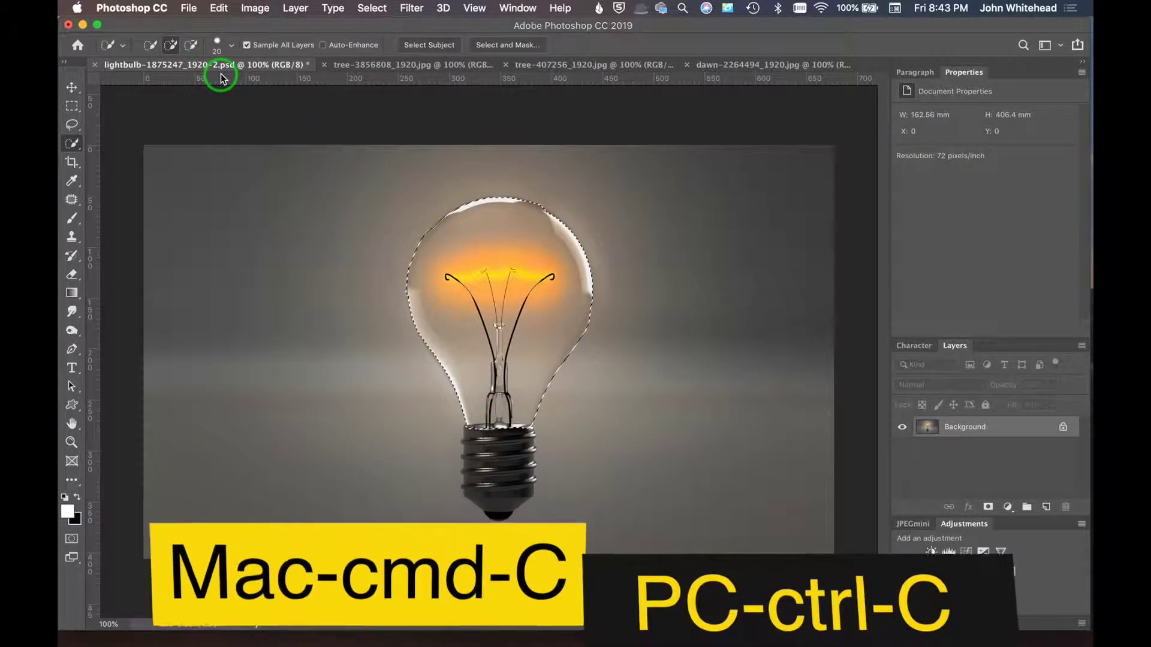
{"action": "left_click", "coordinate": [219, 8]}
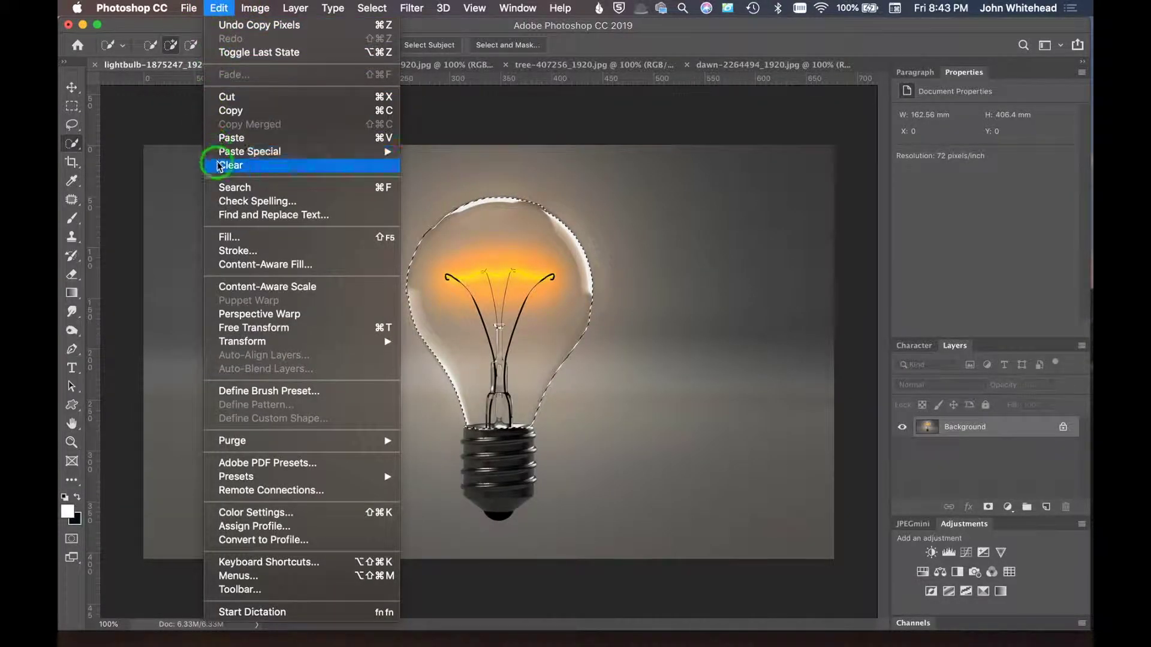
{"action": "mouse_move", "coordinate": [252, 151]}
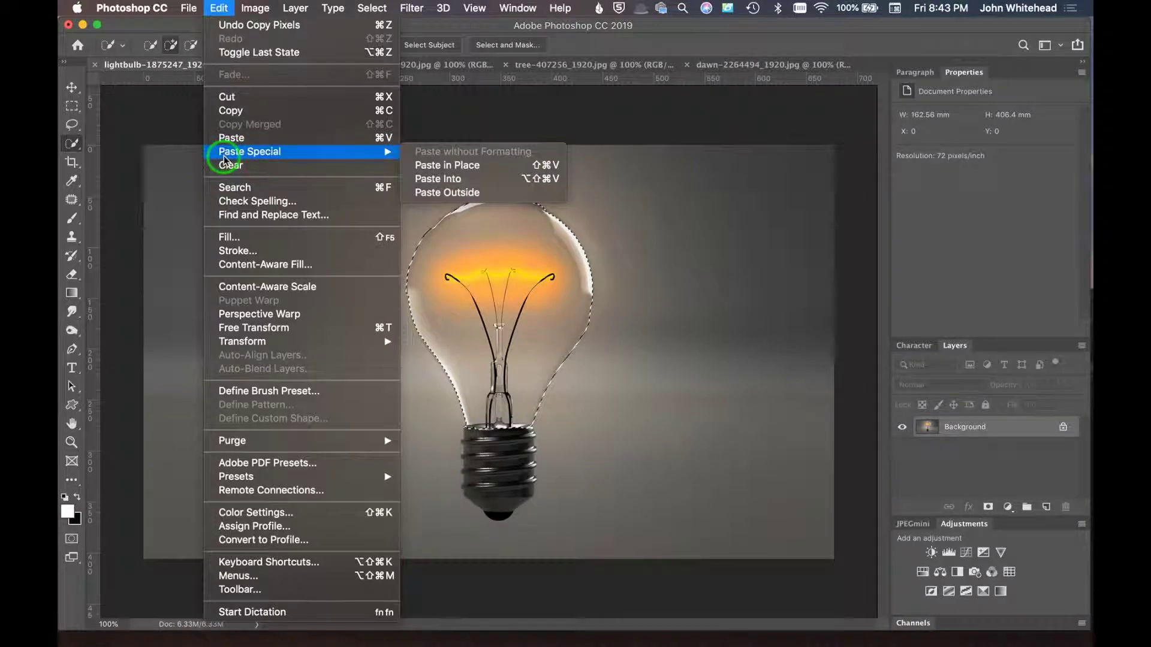
{"action": "left_click", "coordinate": [478, 180]}
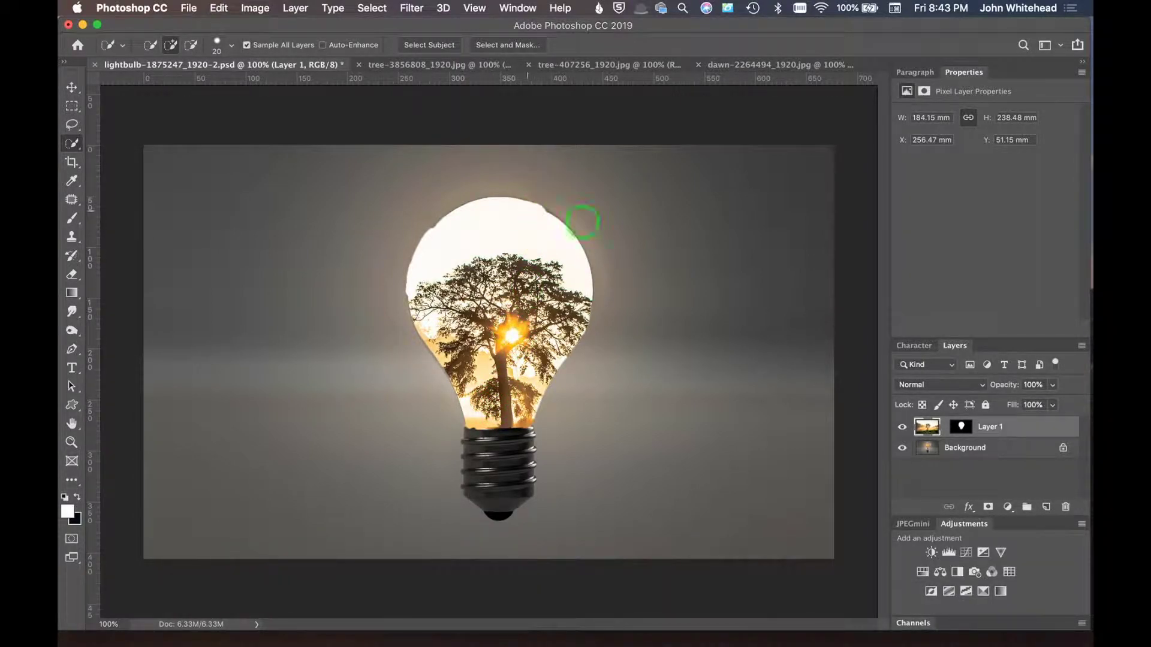
- Lower Layer 1's opacity to 41% and move the tree picture upward inside the bulb
{"action": "left_click_drag", "start_coordinate": [1007, 389], "coordinate": [965, 397]}
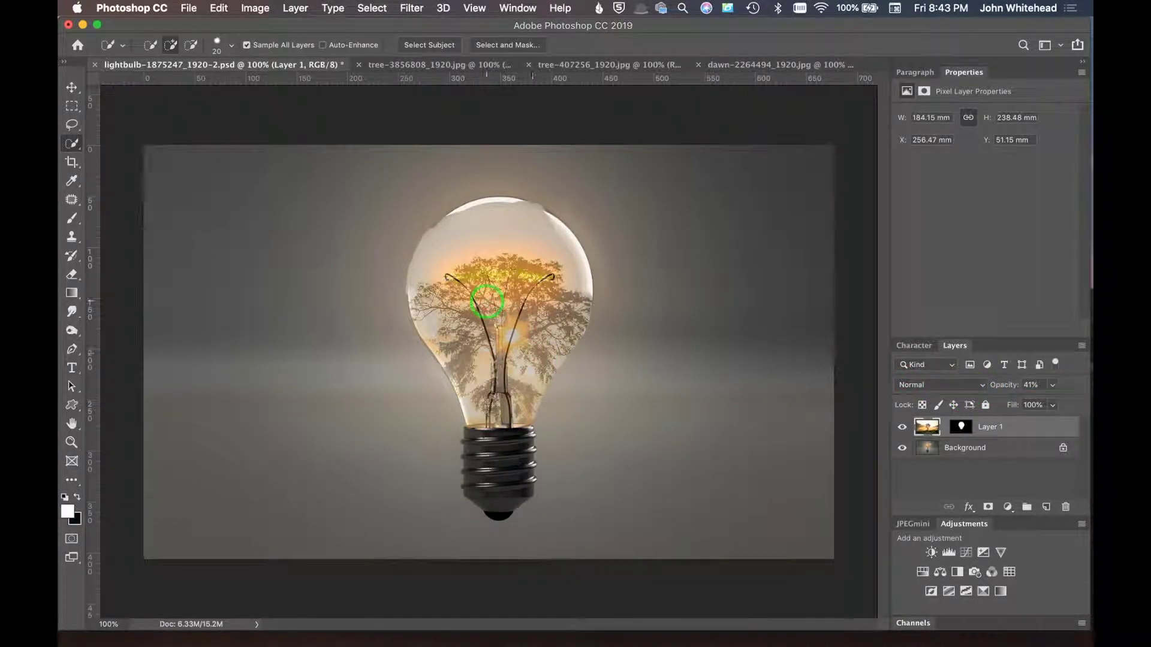
{"action": "left_click", "coordinate": [71, 87]}
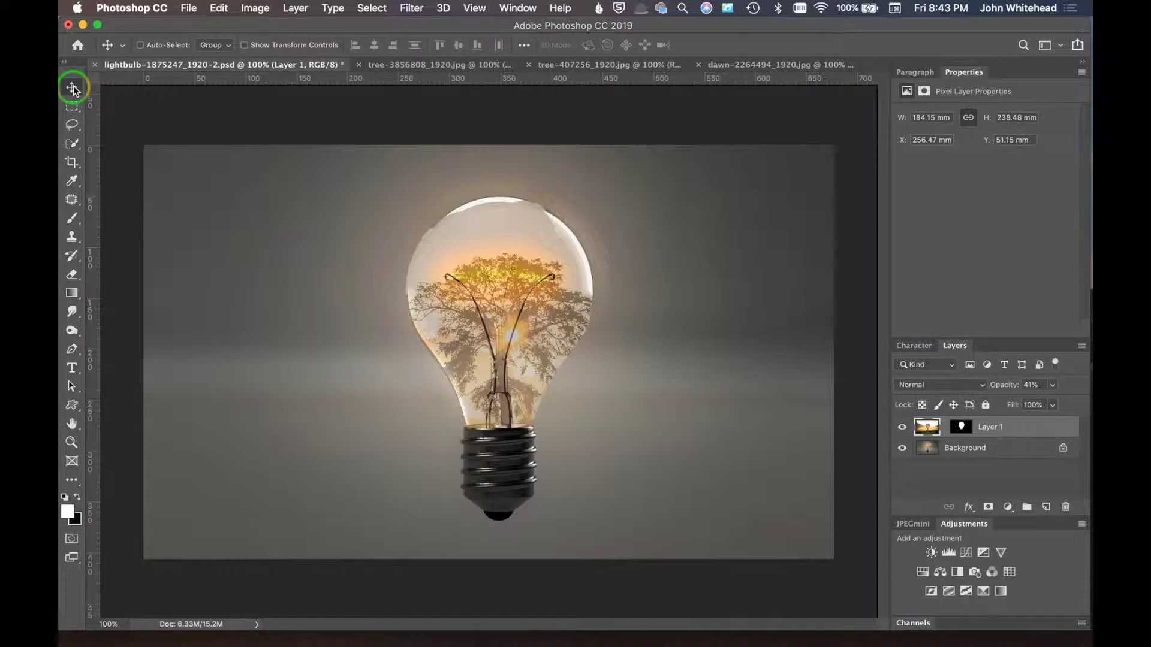
{"action": "left_click_drag", "start_coordinate": [513, 334], "coordinate": [506, 290]}
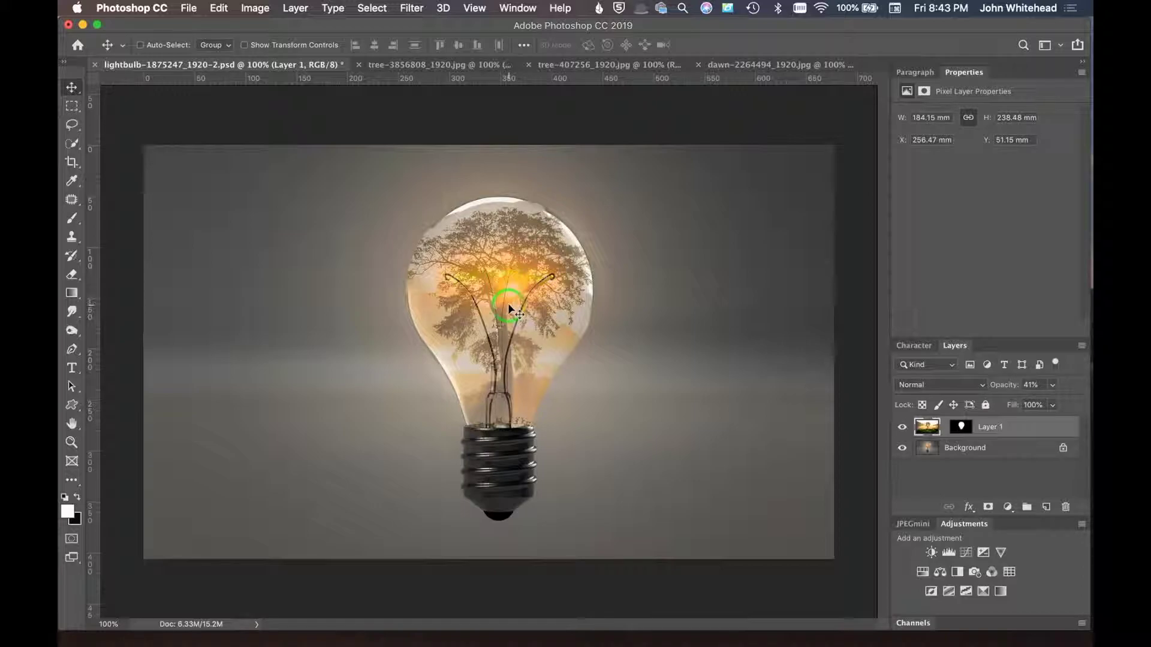
- Scale the tree picture proportionally to about 67% with Free Transform and reposition it so the tree is centred in the bulb
{"action": "key", "text": "super"}
{"action": "key", "text": "super+t"}
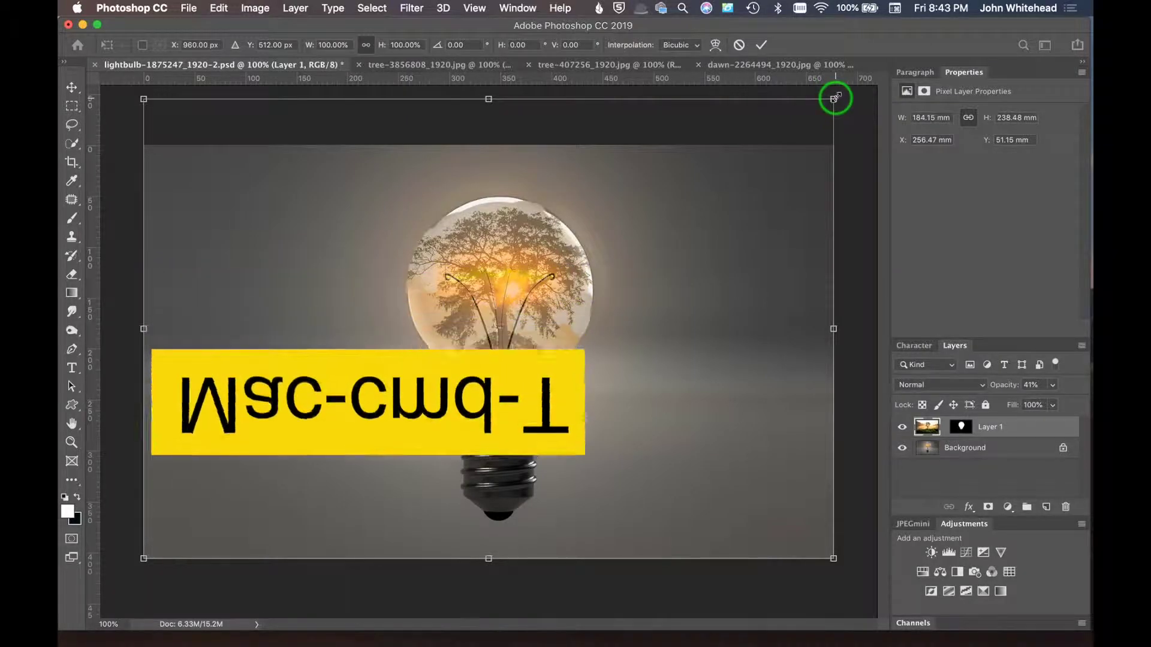
{"action": "left_click_drag", "start_coordinate": [833, 98], "coordinate": [741, 199]}
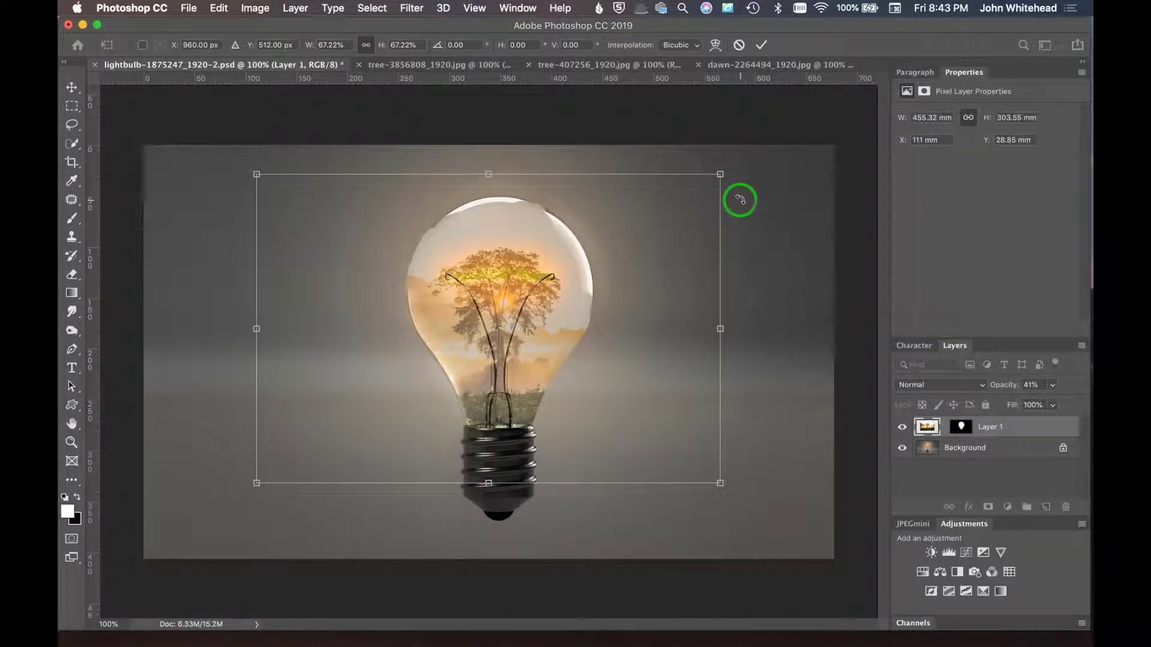
{"action": "key", "text": "Return"}
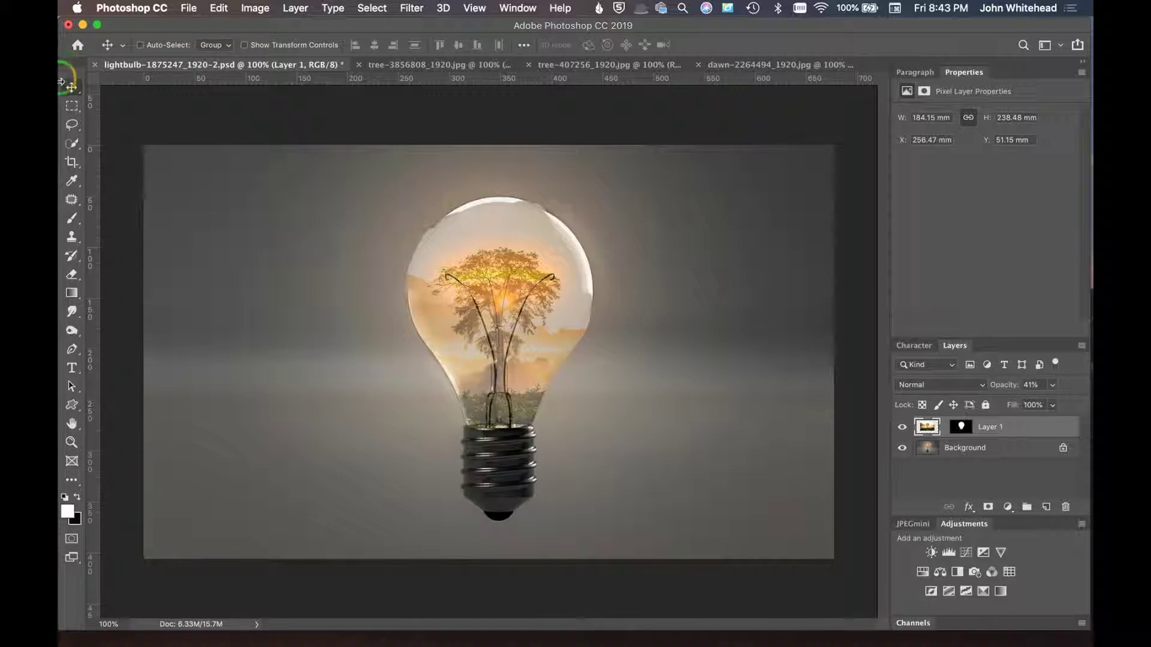
{"action": "left_click_drag", "start_coordinate": [521, 332], "coordinate": [508, 273]}
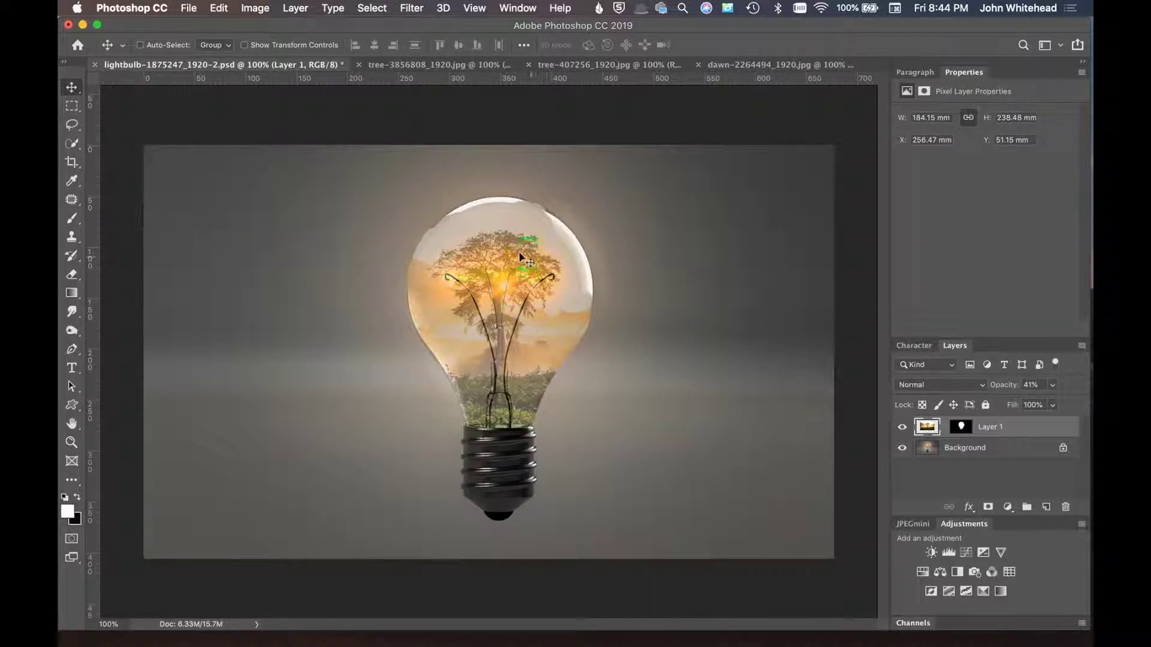
{"action": "left_click", "coordinate": [498, 327]}
{"action": "left_click_drag", "start_coordinate": [508, 333], "coordinate": [506, 327]}
{"action": "left_click", "coordinate": [557, 267]}
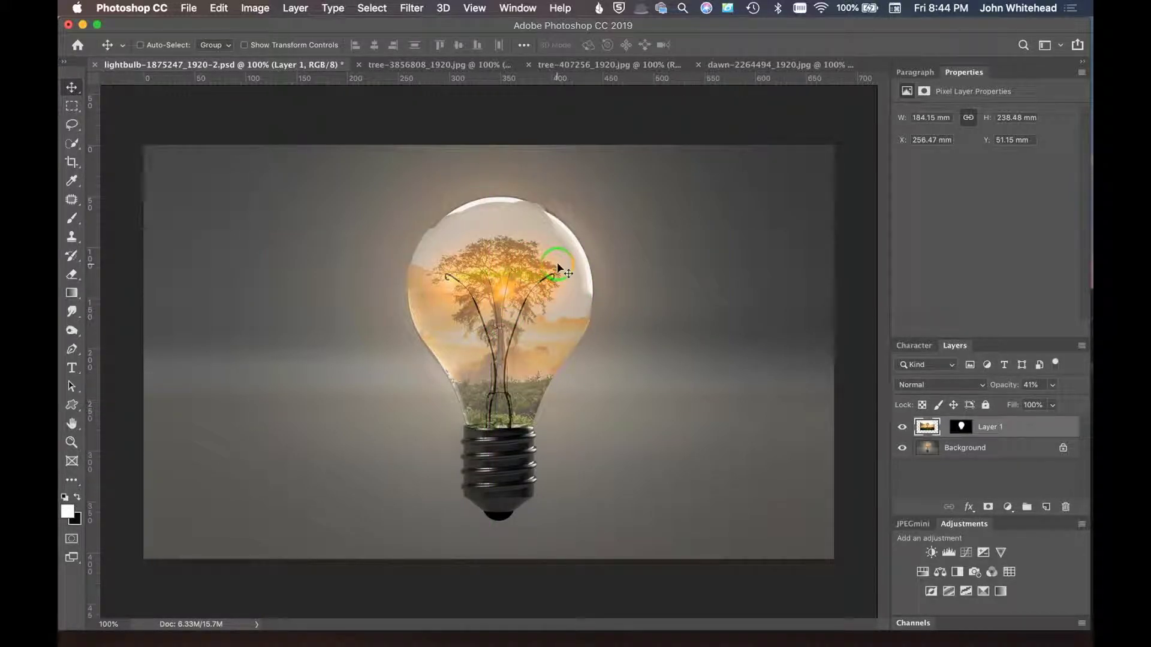
{"action": "left_click", "coordinate": [528, 281]}
{"action": "left_click", "coordinate": [526, 302]}
{"action": "left_click", "coordinate": [623, 240]}
{"action": "left_click", "coordinate": [553, 239]}
{"action": "left_click", "coordinate": [506, 344]}
{"action": "left_click", "coordinate": [570, 279]}
{"action": "left_click", "coordinate": [519, 418]}
{"action": "left_click", "coordinate": [512, 271]}
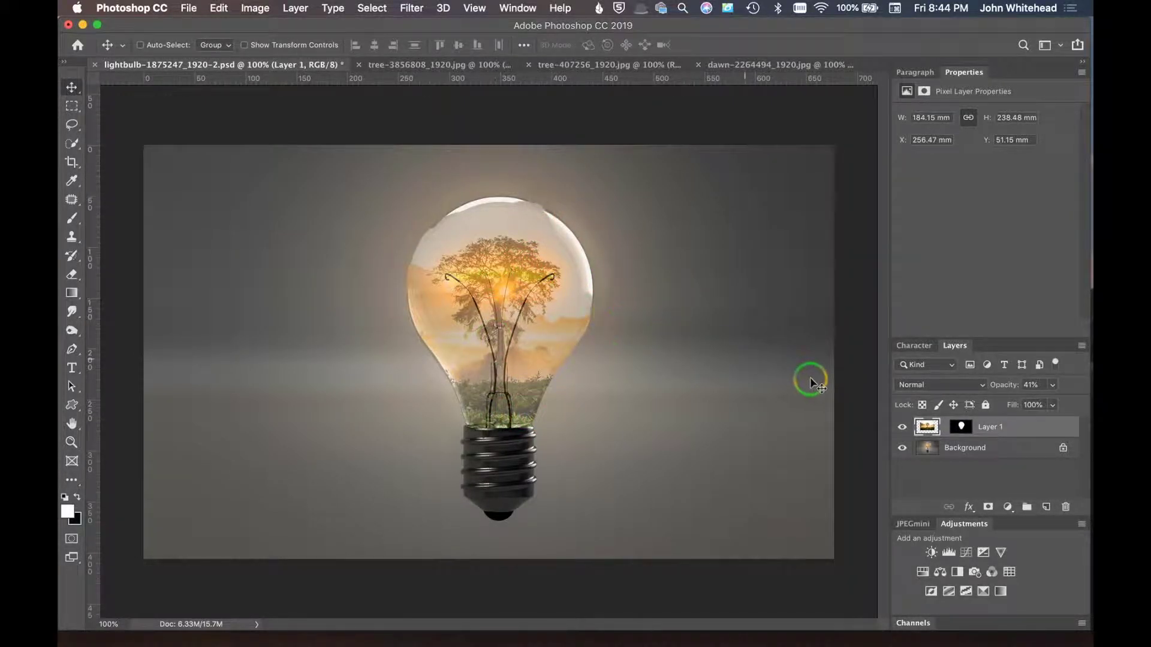
- Look through the blend modes for Layer 1 without applying one and set the layer's opacity to 100%
{"action": "left_click", "coordinate": [943, 385]}
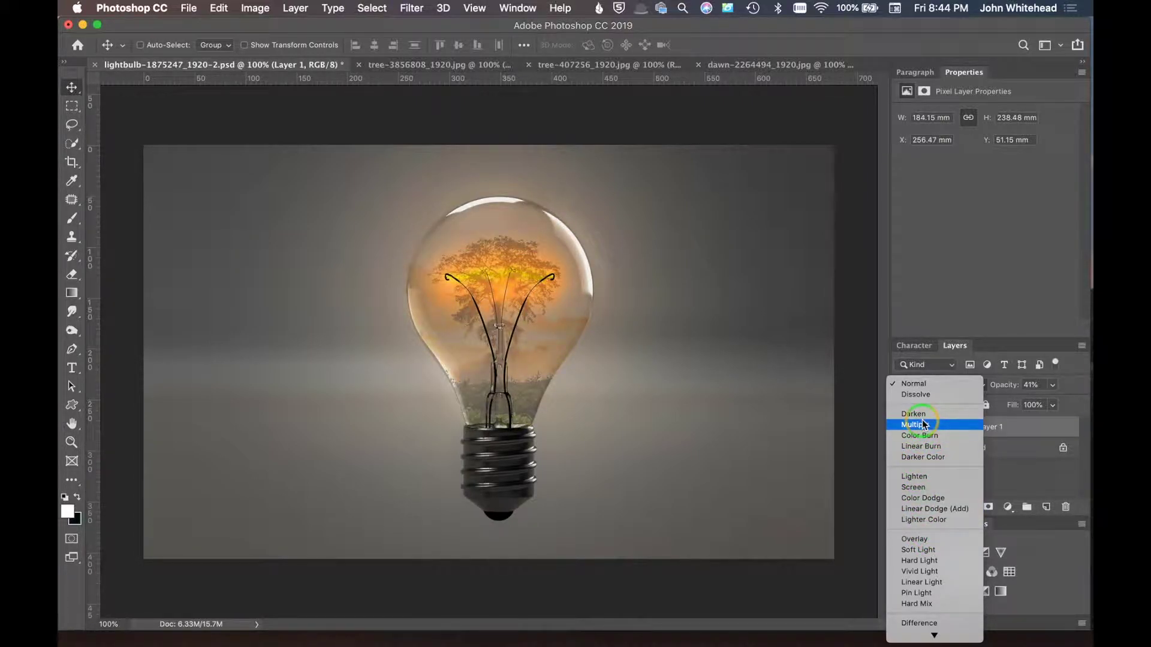
{"action": "left_click", "coordinate": [745, 388]}
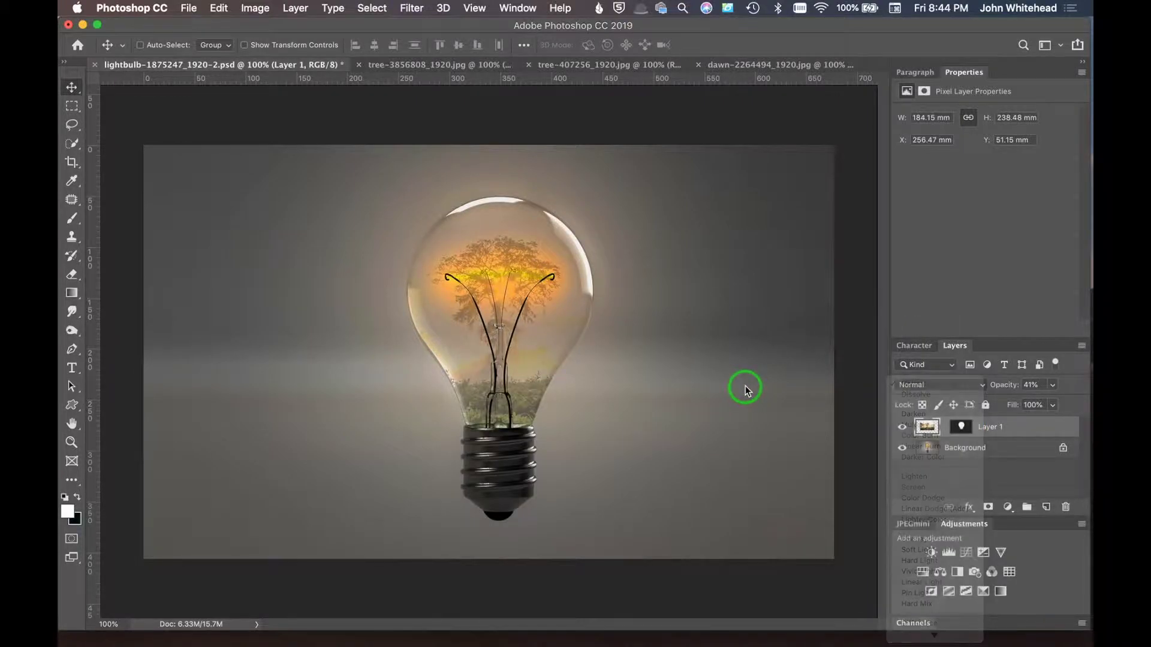
{"action": "left_click", "coordinate": [1030, 385]}
{"action": "type", "text": "100"}
{"action": "key", "text": "Return"}
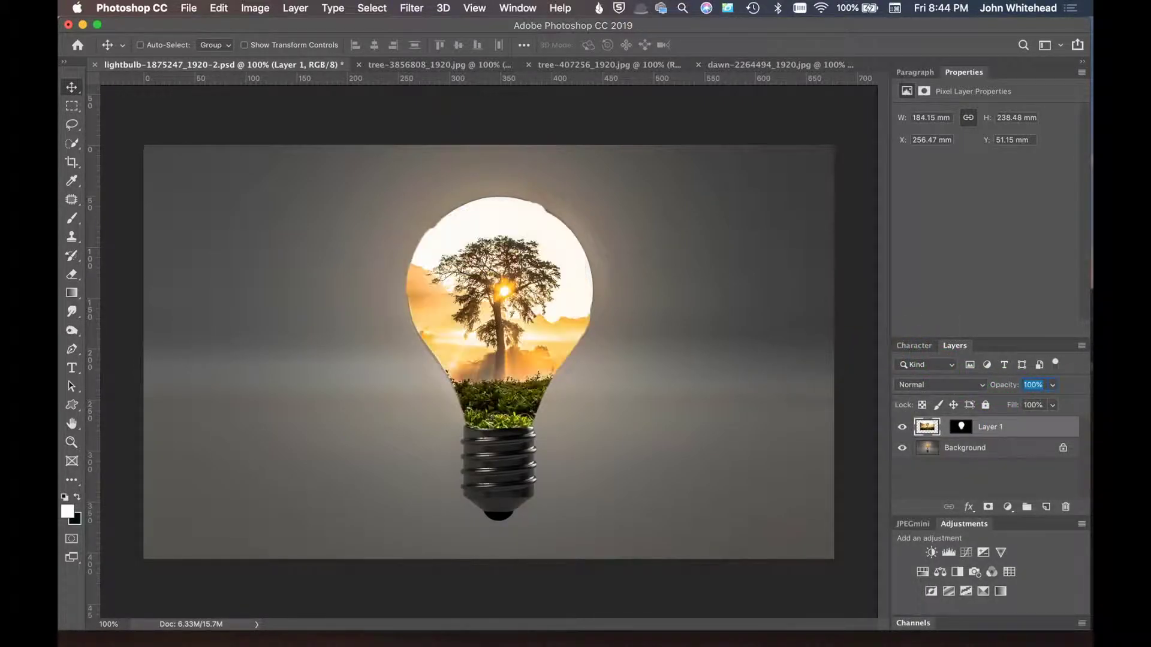
- Set Layer 1's blend mode to Multiply and its opacity to 81%
{"action": "left_click", "coordinate": [947, 384]}
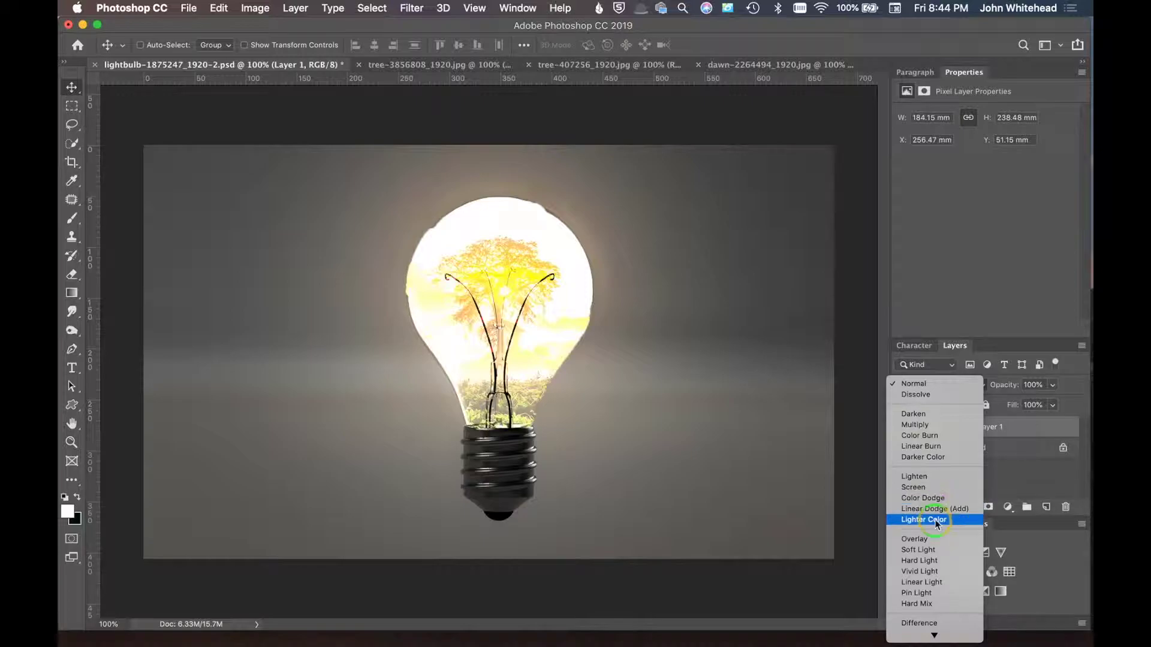
{"action": "left_click", "coordinate": [928, 427]}
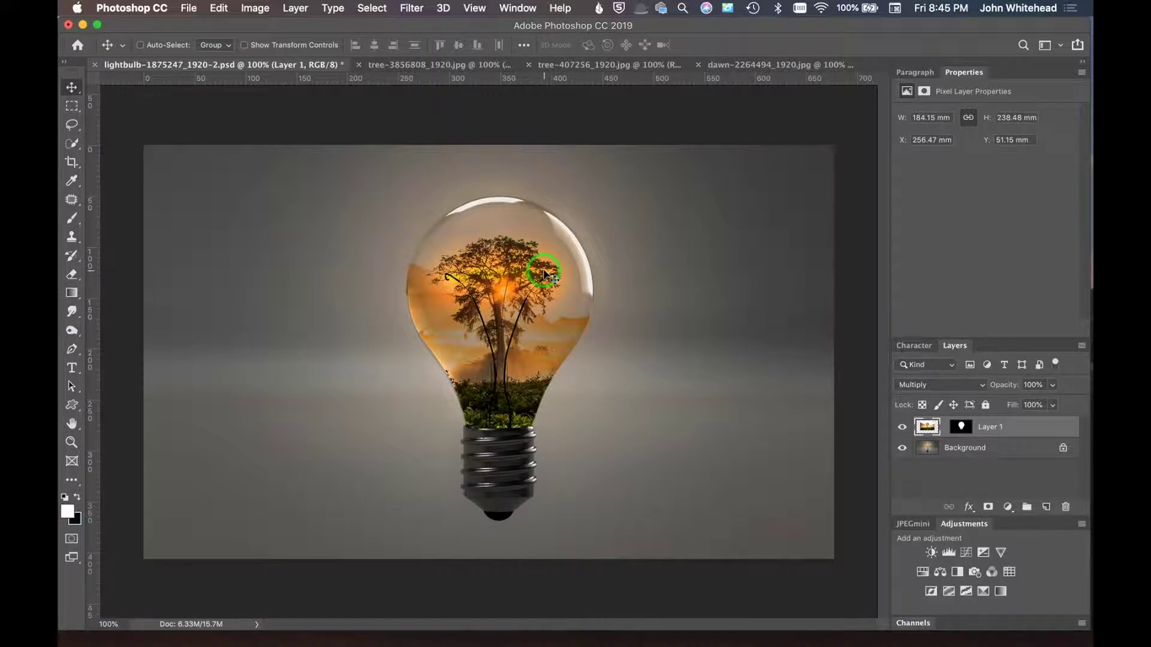
{"action": "left_click_drag", "start_coordinate": [1009, 386], "coordinate": [998, 391]}
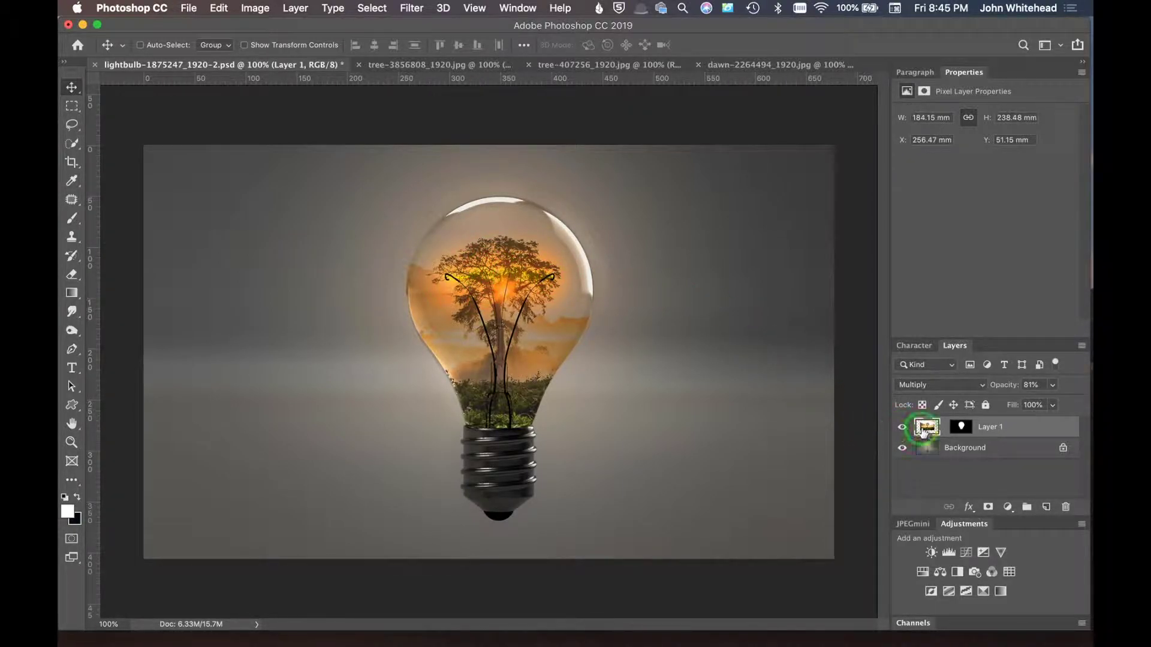
- Duplicate the Background layer, place the duplicate above Layer 1, and copy Layer 1's bulb mask onto it
{"action": "left_click", "coordinate": [939, 449]}
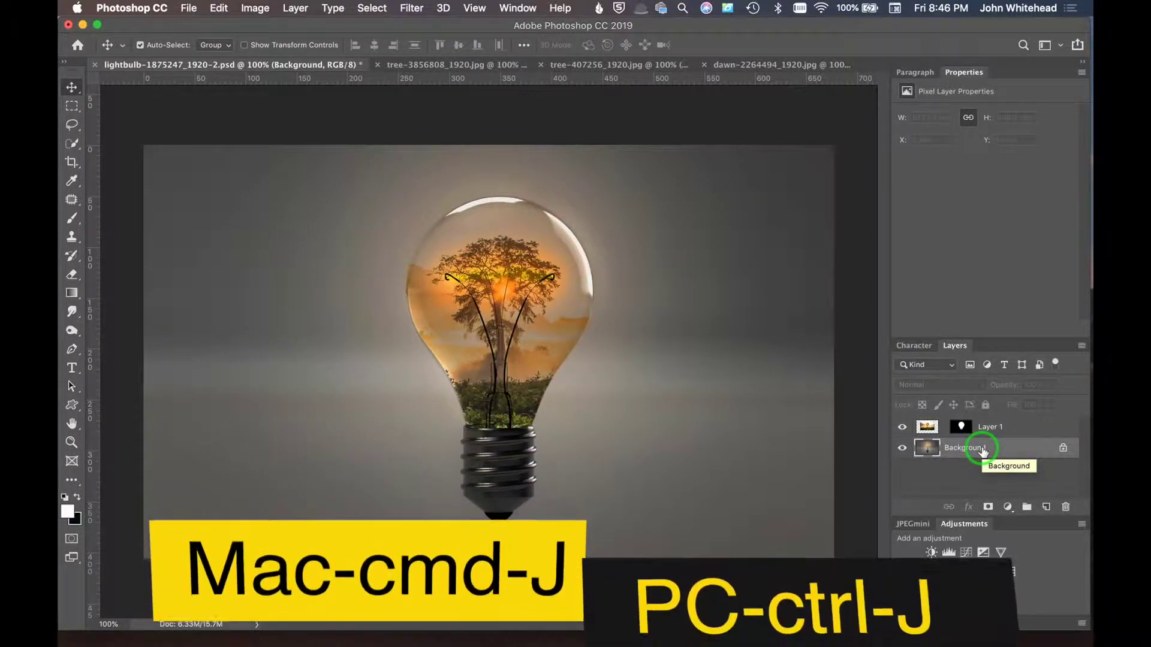
{"action": "key", "text": "super+j"}
{"action": "left_click_drag", "start_coordinate": [983, 452], "coordinate": [964, 427]}
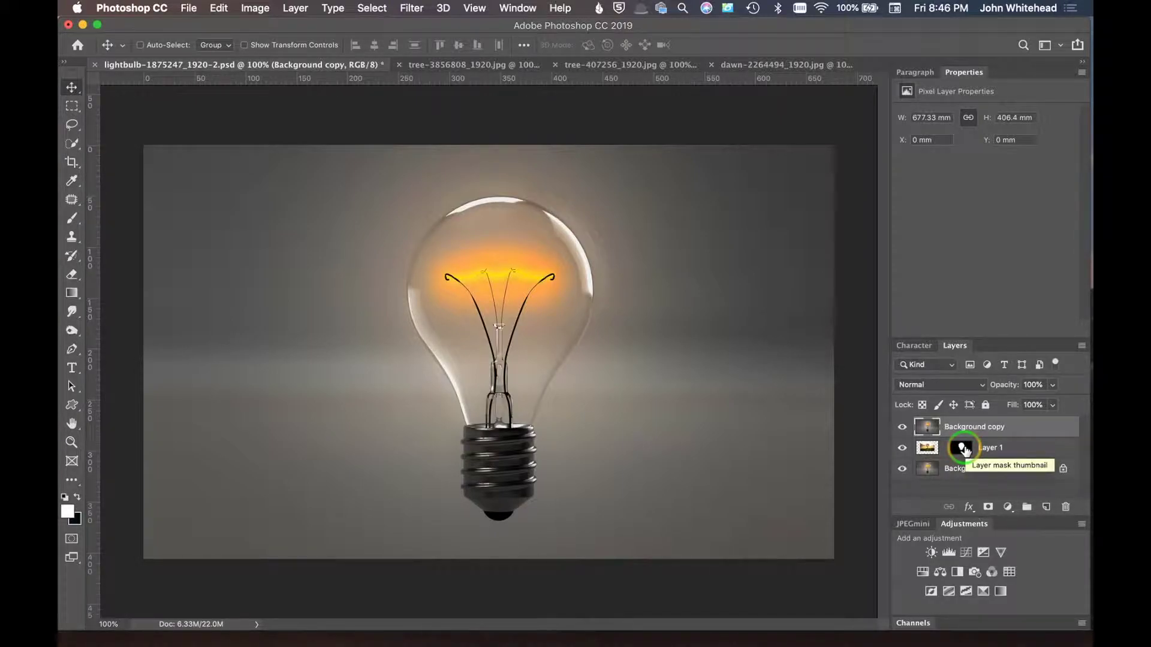
{"action": "left_click_drag", "start_coordinate": [964, 449], "coordinate": [961, 426]}
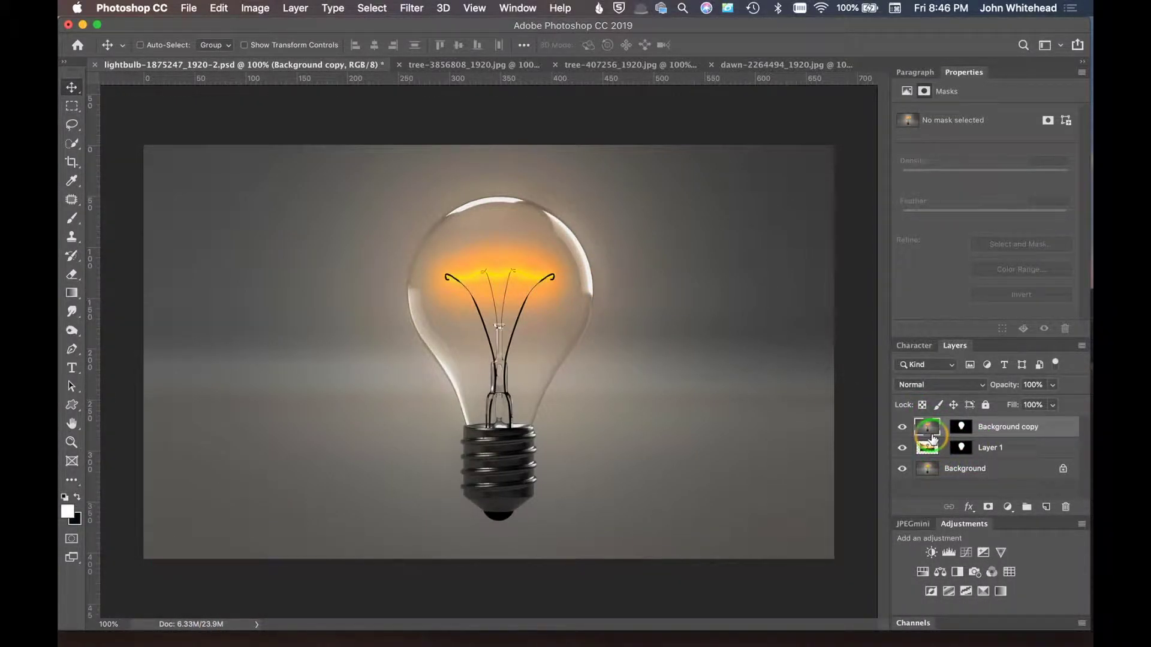
- Set the Background copy layer's blend mode to Overlay and its opacity to 23%
{"action": "left_click", "coordinate": [953, 384]}
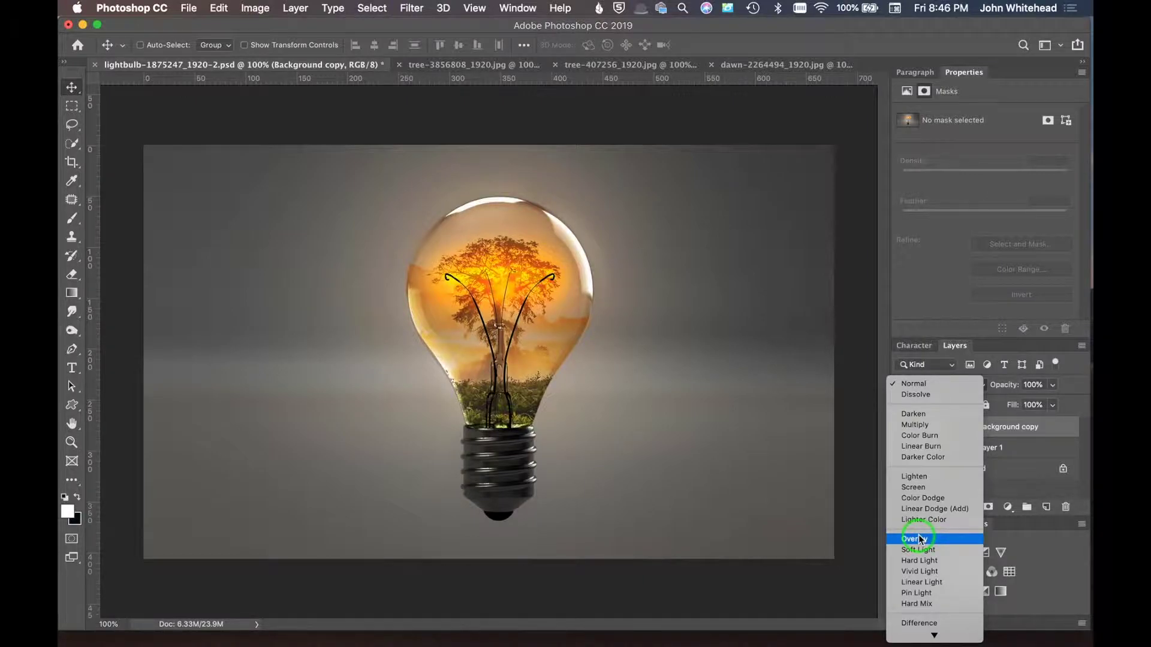
{"action": "left_click", "coordinate": [920, 539]}
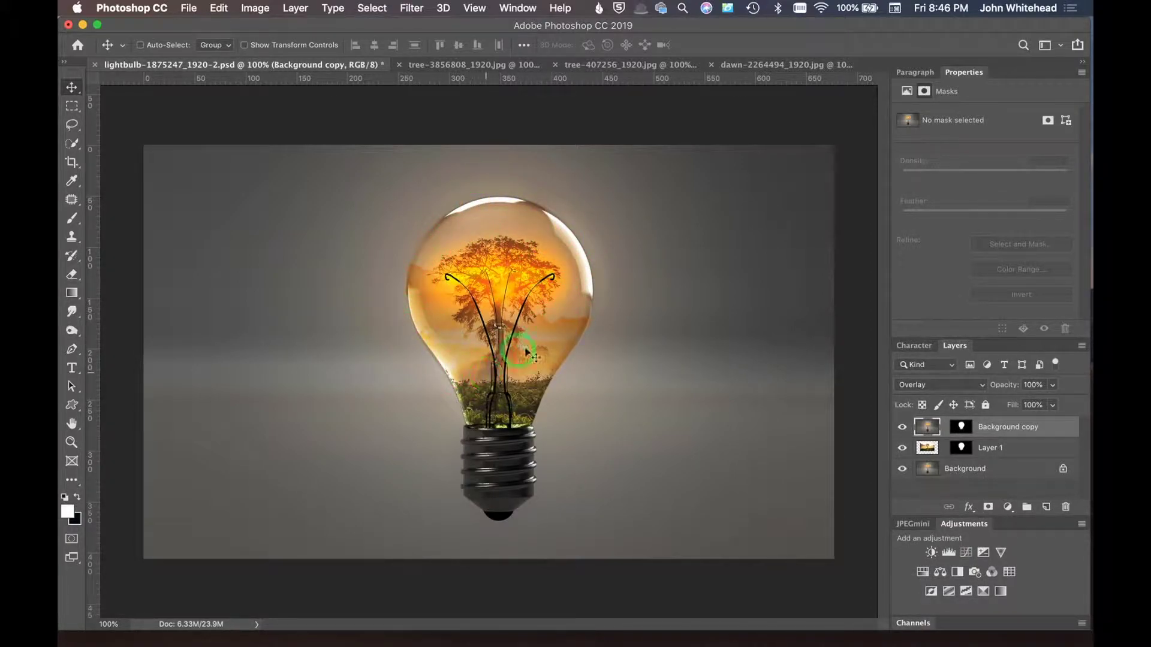
{"action": "left_click_drag", "start_coordinate": [1013, 390], "coordinate": [925, 414]}
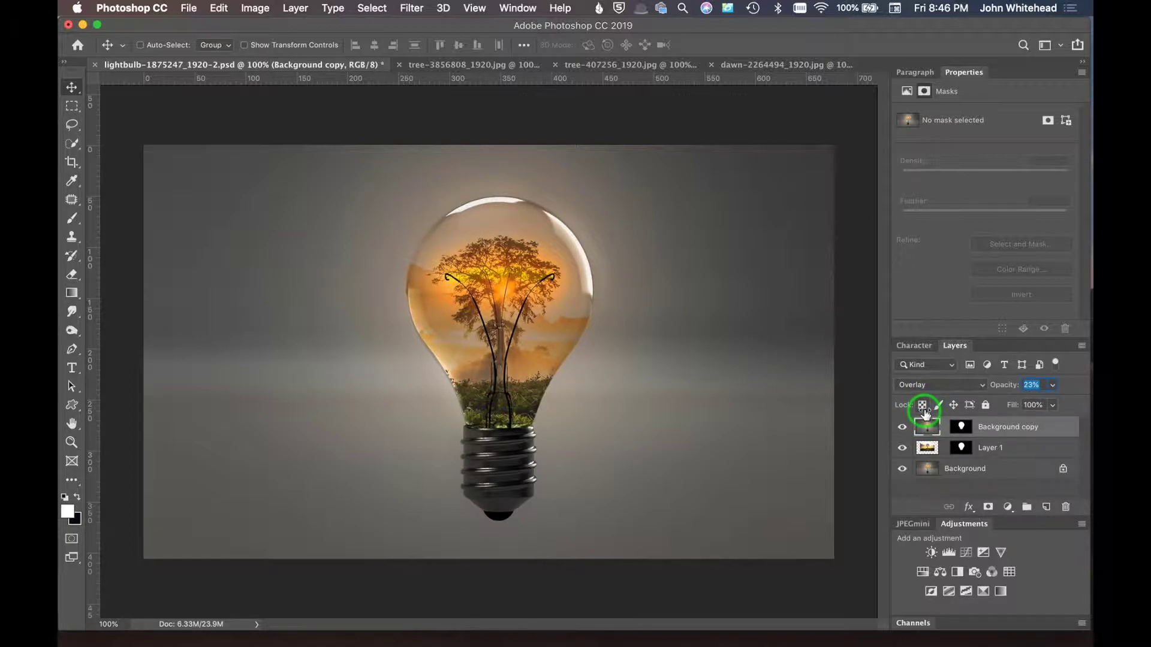
- Set Layer 1's opacity to 86%
{"action": "left_click", "coordinate": [928, 448]}
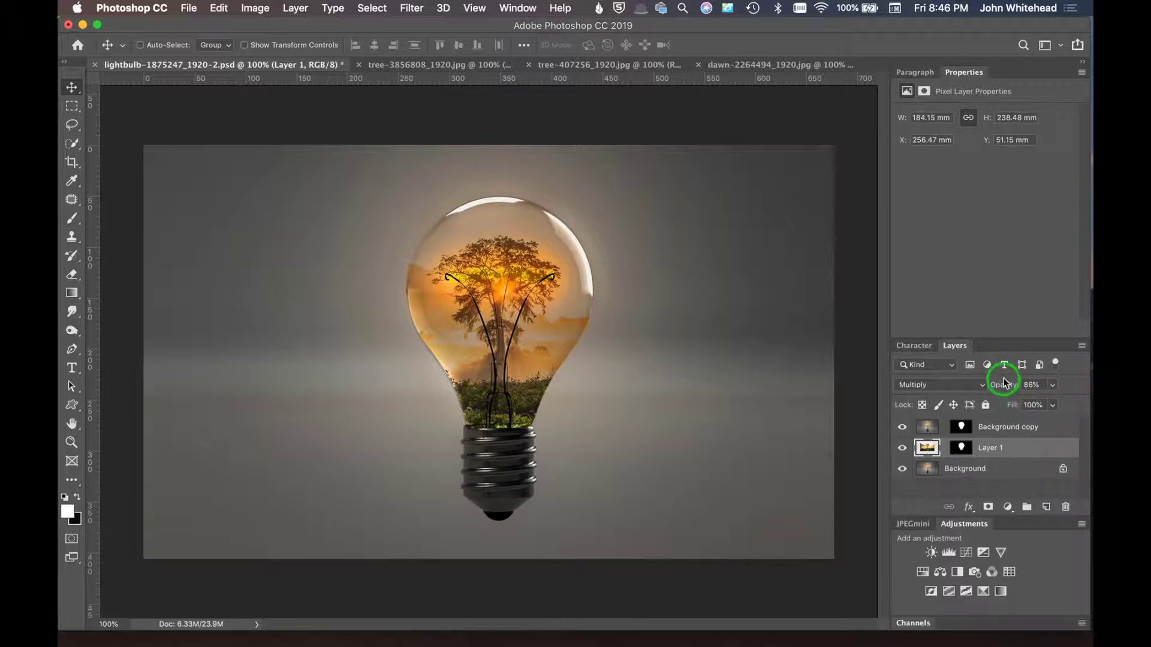
{"action": "mouse_move", "coordinate": [929, 427]}
{"action": "left_mouse_down"}
{"action": "mouse_move", "coordinate": [930, 416]}
{"action": "mouse_move", "coordinate": [930, 447]}
{"action": "mouse_move", "coordinate": [933, 424]}
{"action": "left_mouse_up"}
{"action": "left_click", "coordinate": [520, 230]}
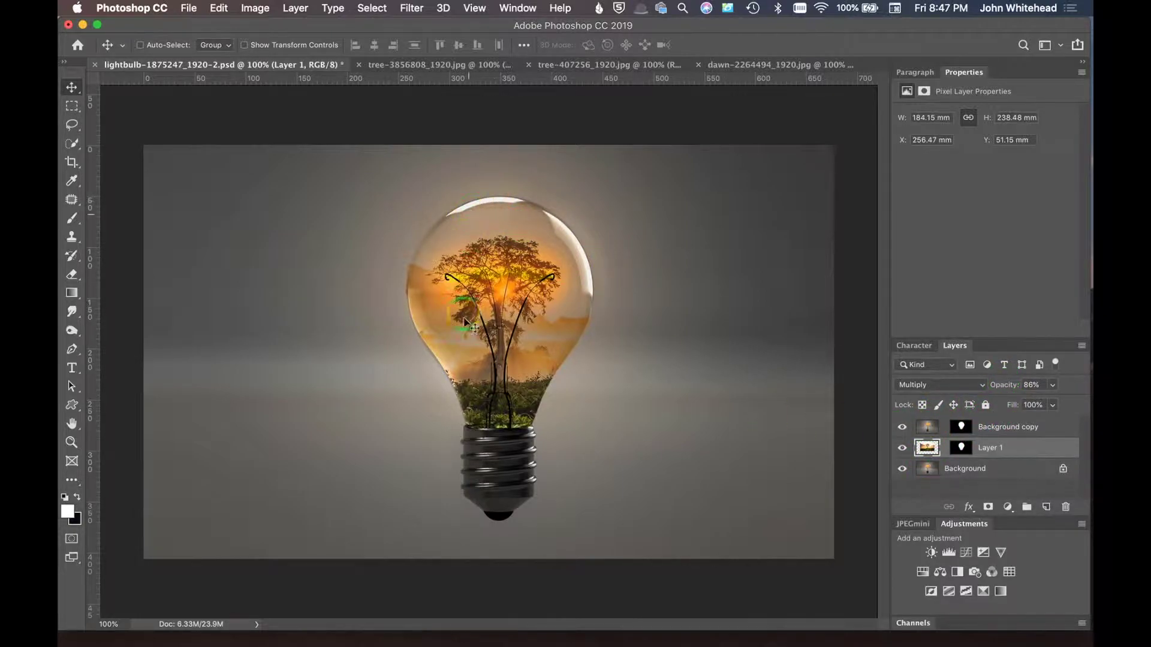
{"action": "left_click", "coordinate": [554, 310]}
{"action": "left_click_drag", "start_coordinate": [928, 449], "coordinate": [962, 446]}
- Set the Background copy layer's opacity to 18%
{"action": "left_click", "coordinate": [947, 427]}
{"action": "left_click_drag", "start_coordinate": [1003, 389], "coordinate": [998, 391]}
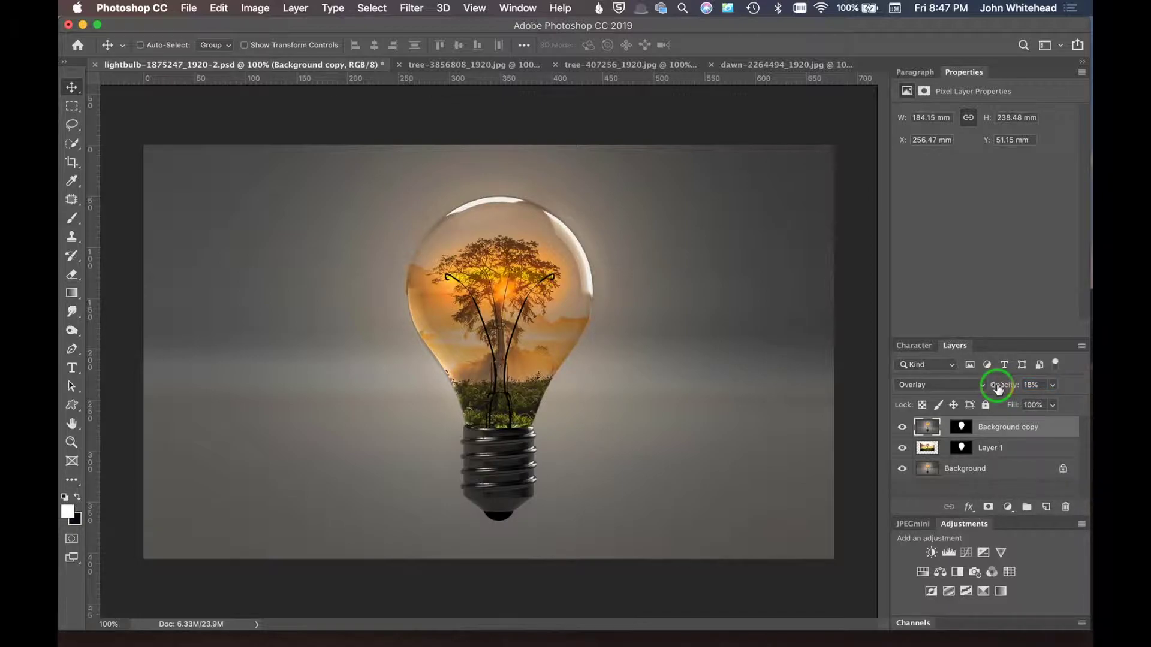
{"action": "left_click_drag", "start_coordinate": [998, 388], "coordinate": [993, 388]}
{"action": "left_click", "coordinate": [931, 436]}
{"action": "left_click_drag", "start_coordinate": [940, 436], "coordinate": [1065, 505]}
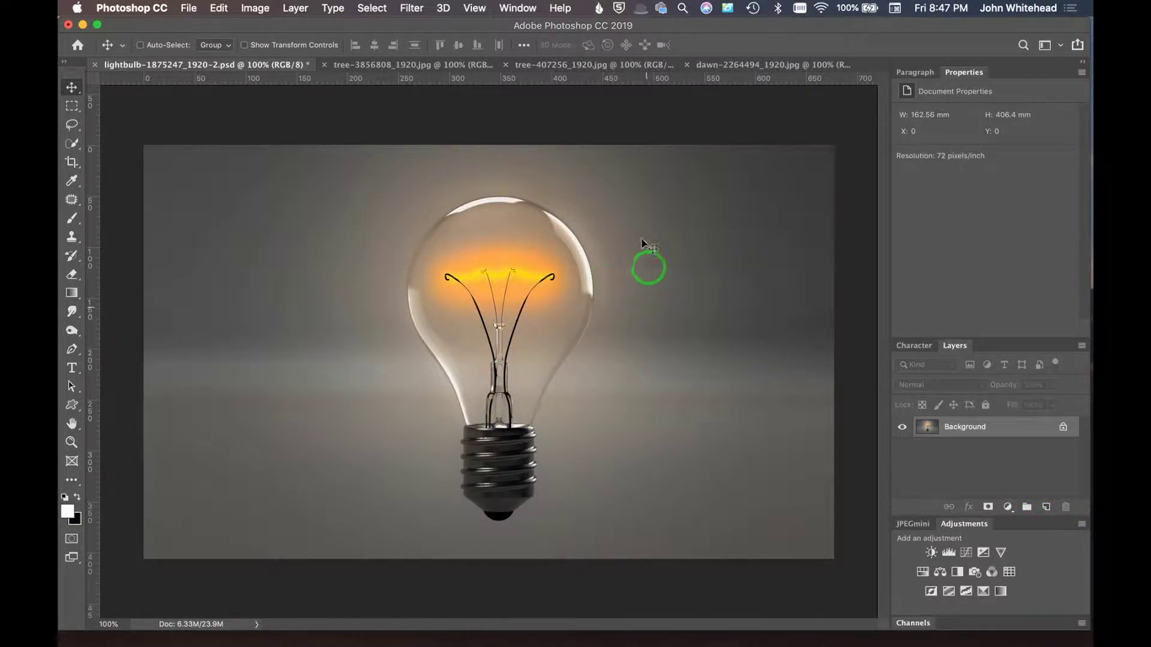
{"action": "key", "text": "super+z"}
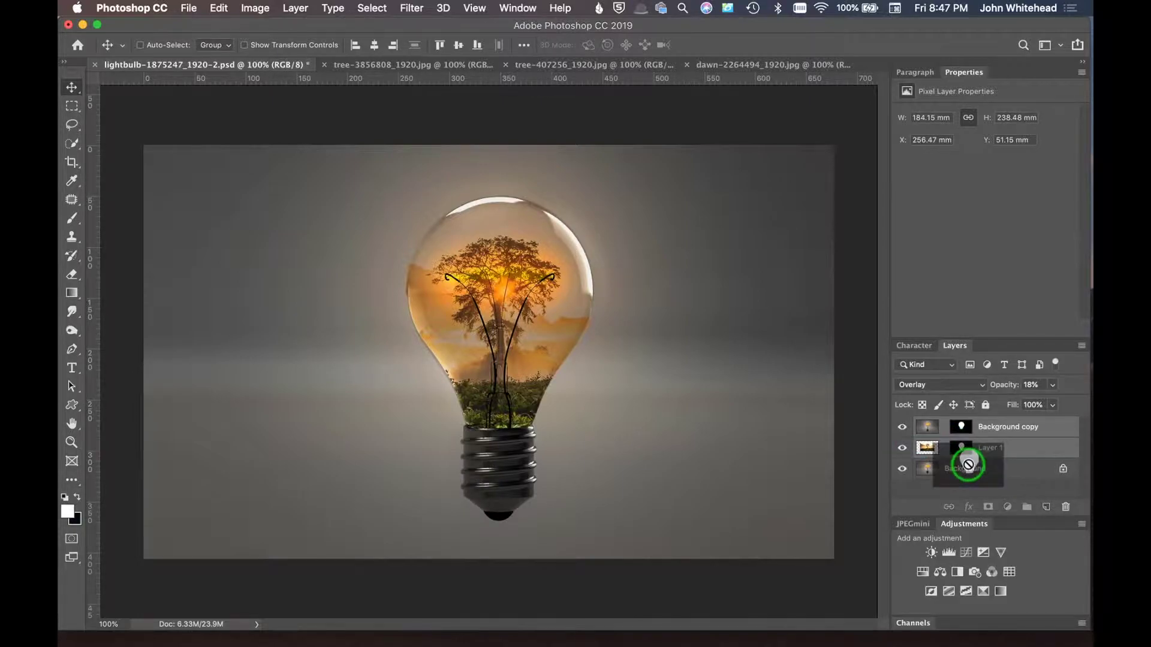
- Delete Layer 1 and load the Background copy layer's bulb mask as a selection
{"action": "left_click_drag", "start_coordinate": [963, 448], "coordinate": [1066, 508]}
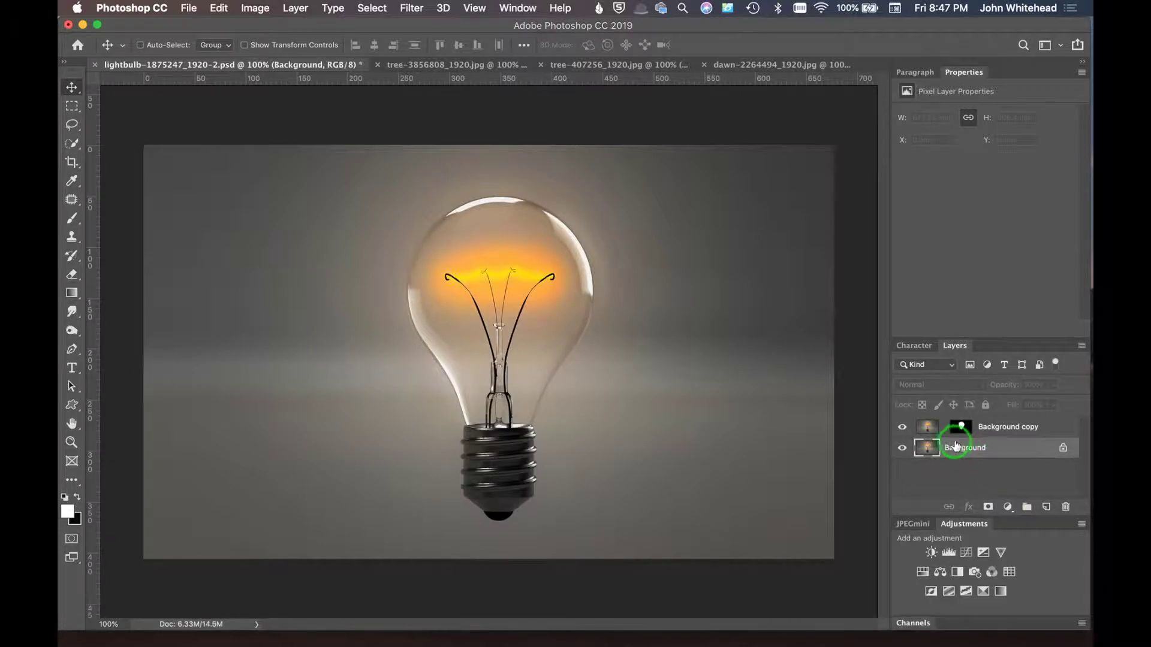
{"action": "left_click", "coordinate": [903, 427]}
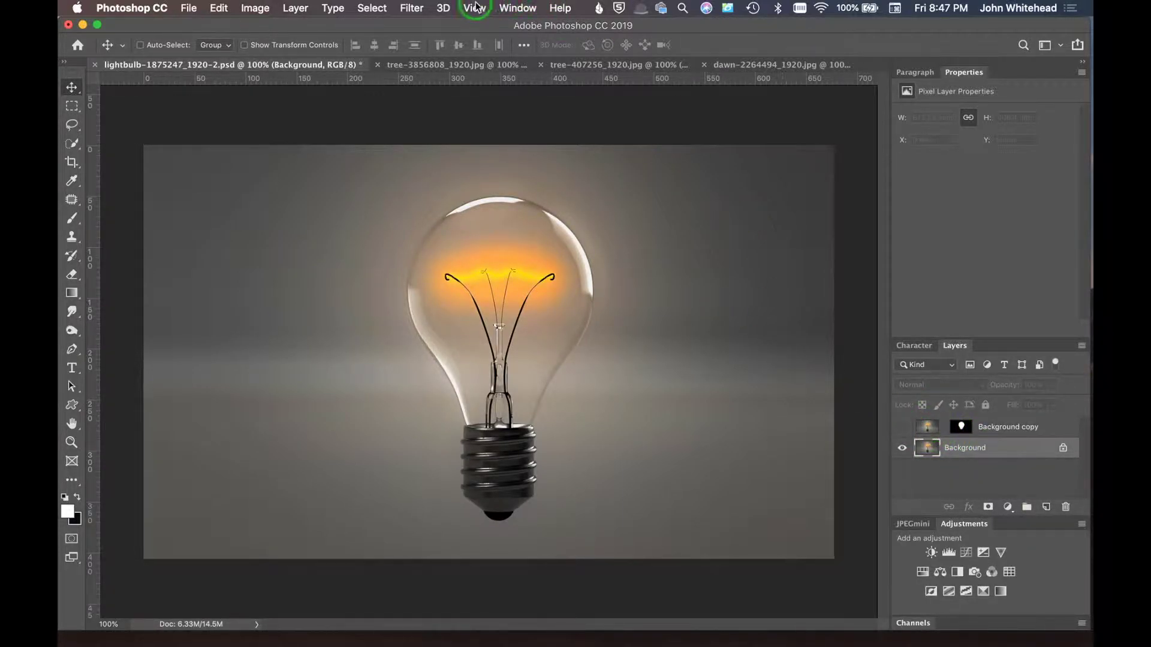
{"action": "left_click", "coordinate": [901, 428]}
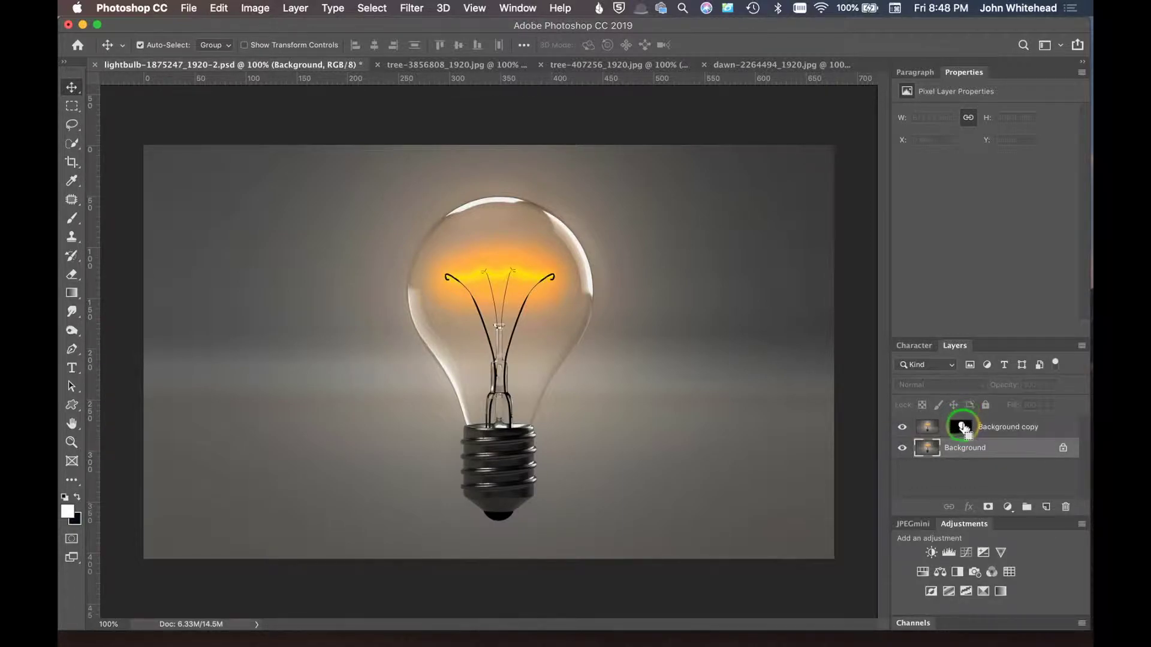
{"action": "left_click", "coordinate": [963, 427], "text": "super"}
{"action": "left_click", "coordinate": [963, 427], "text": "super"}
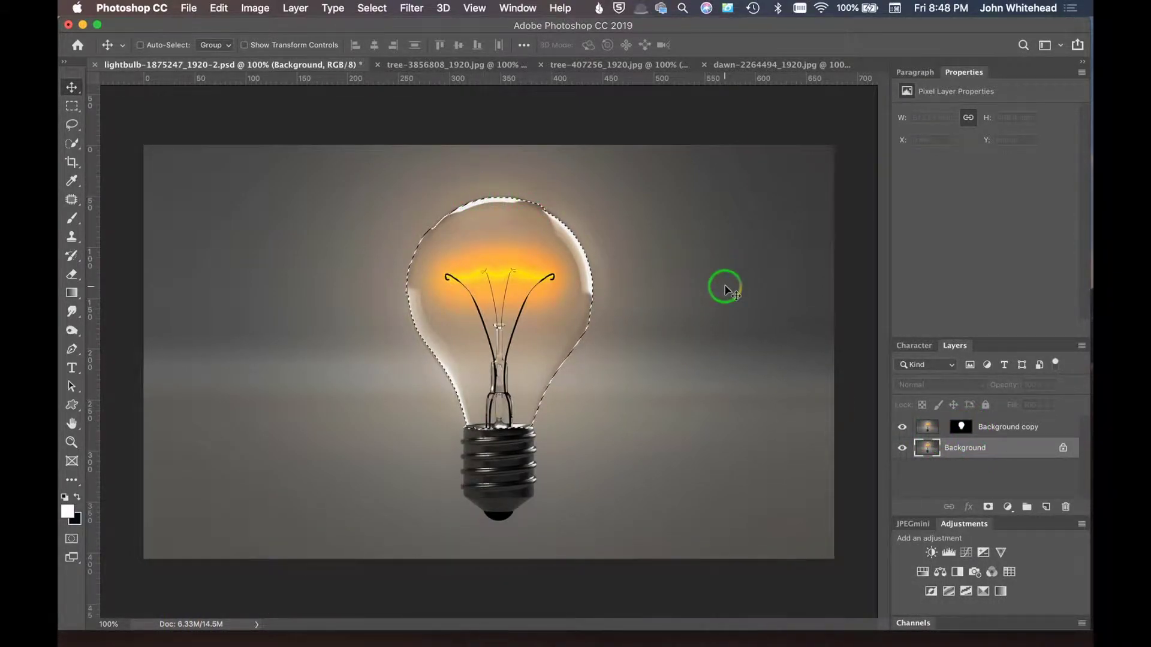
- Select the entire tree-3856808_1920.jpg image and copy it
{"action": "left_click", "coordinate": [455, 64]}
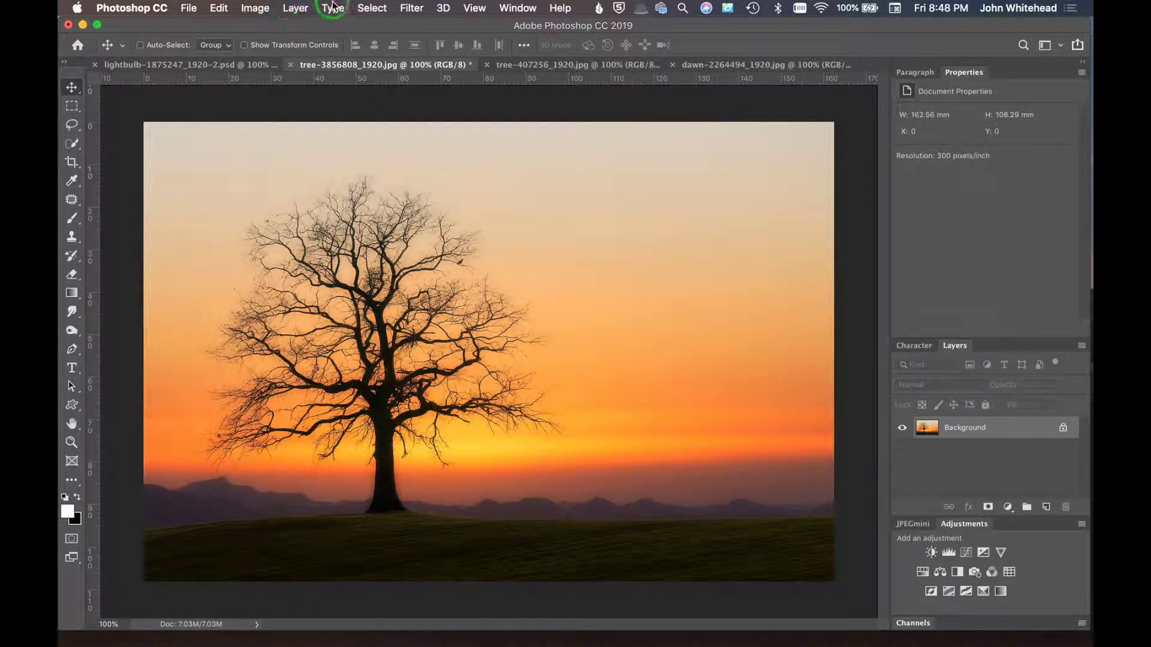
{"action": "left_click", "coordinate": [371, 7]}
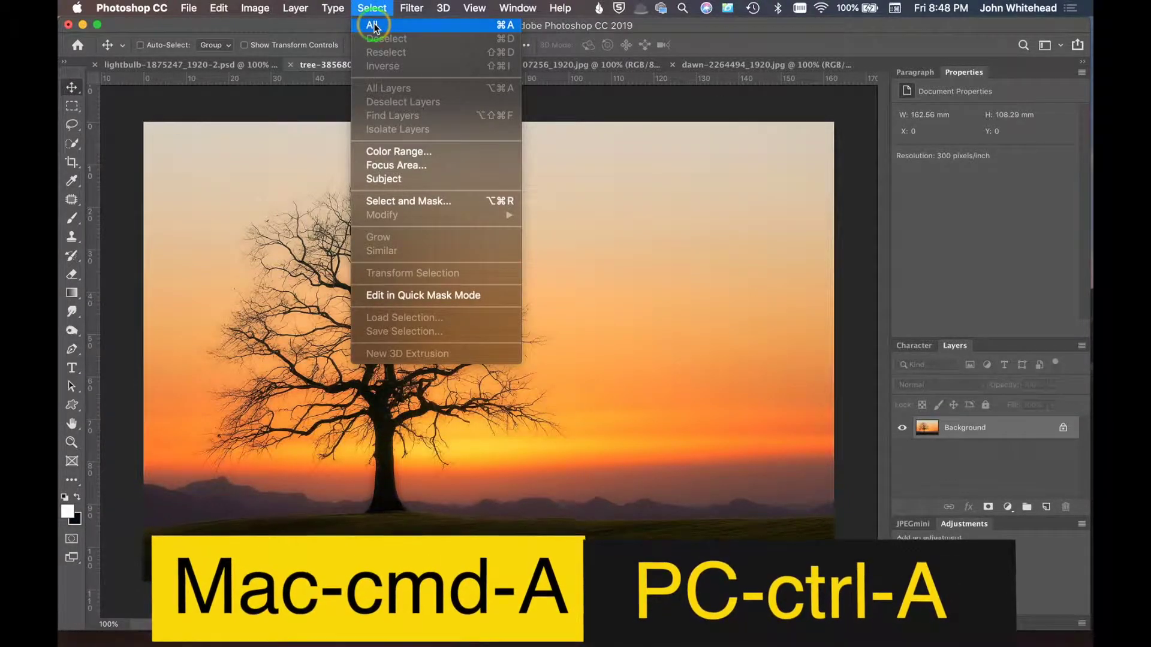
{"action": "left_click", "coordinate": [372, 25]}
{"action": "left_click", "coordinate": [217, 8]}
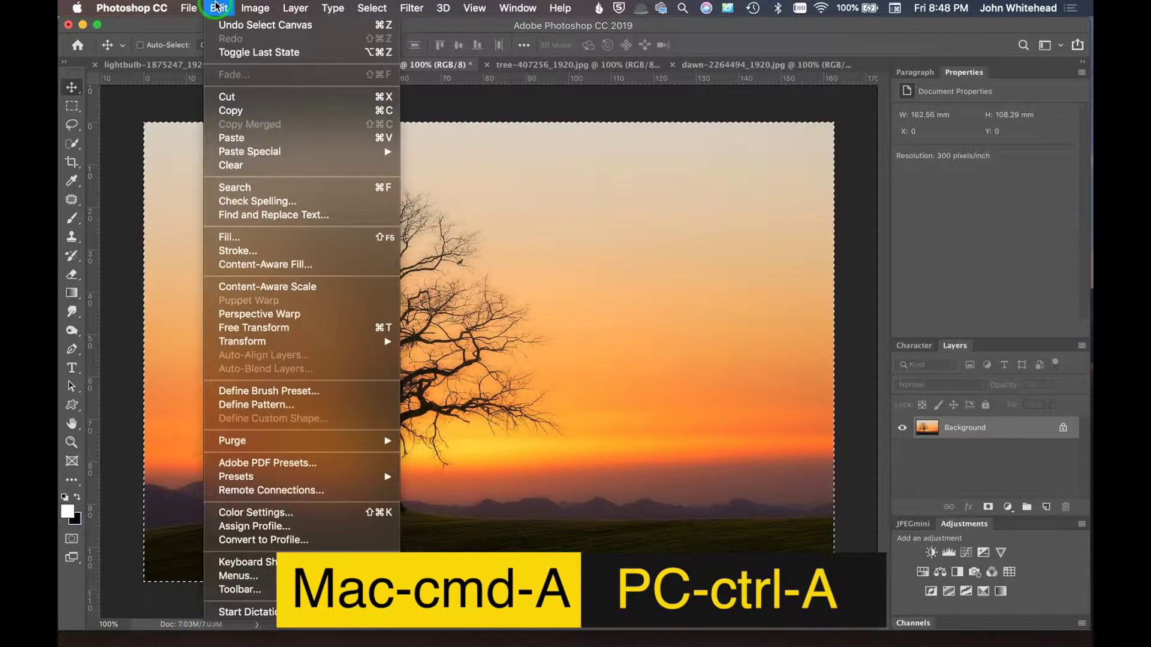
{"action": "left_click", "coordinate": [231, 112]}
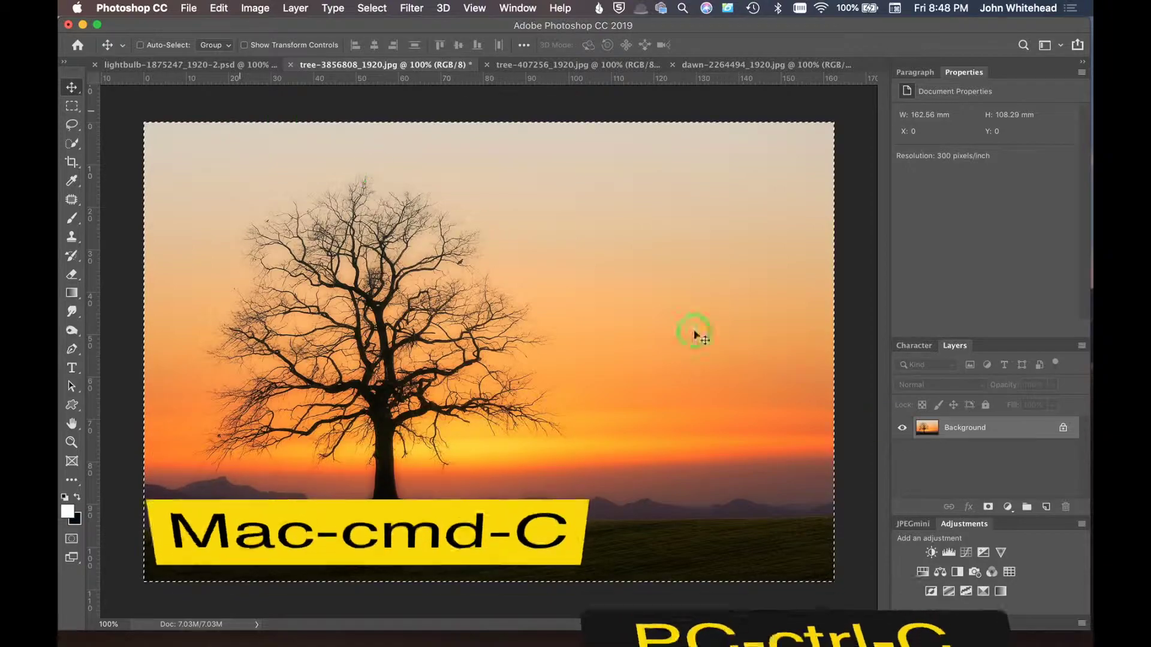
- Paste the copied tree into the bulb selection of the lightbulb document and move the picture so the tree fills the glass
{"action": "left_click", "coordinate": [196, 67]}
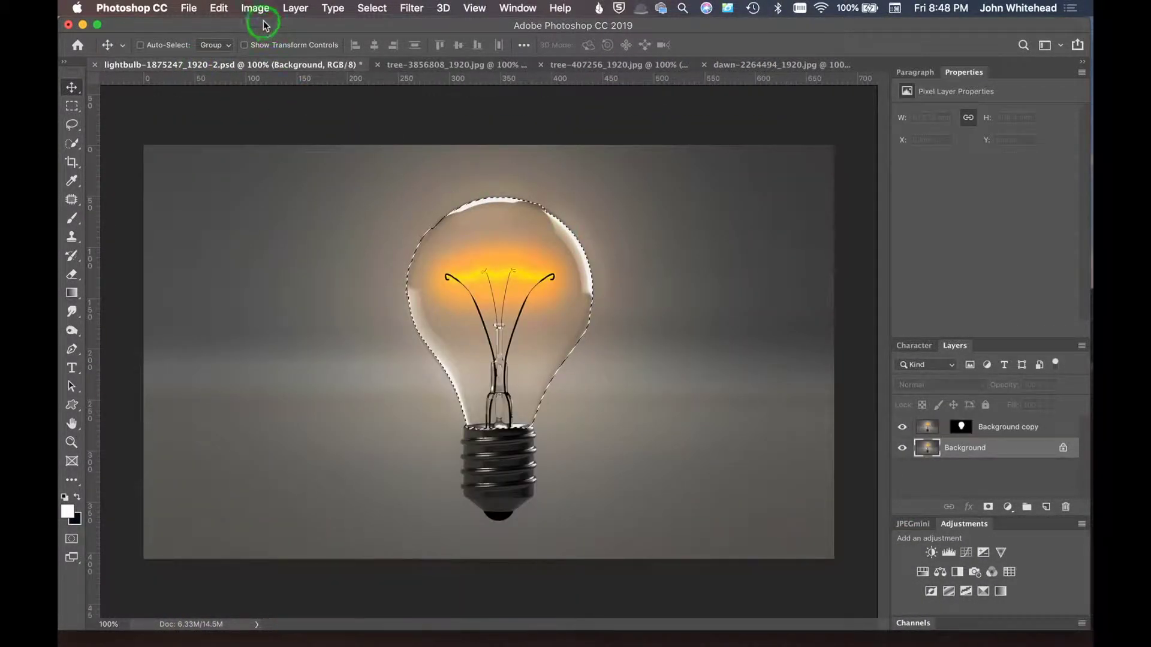
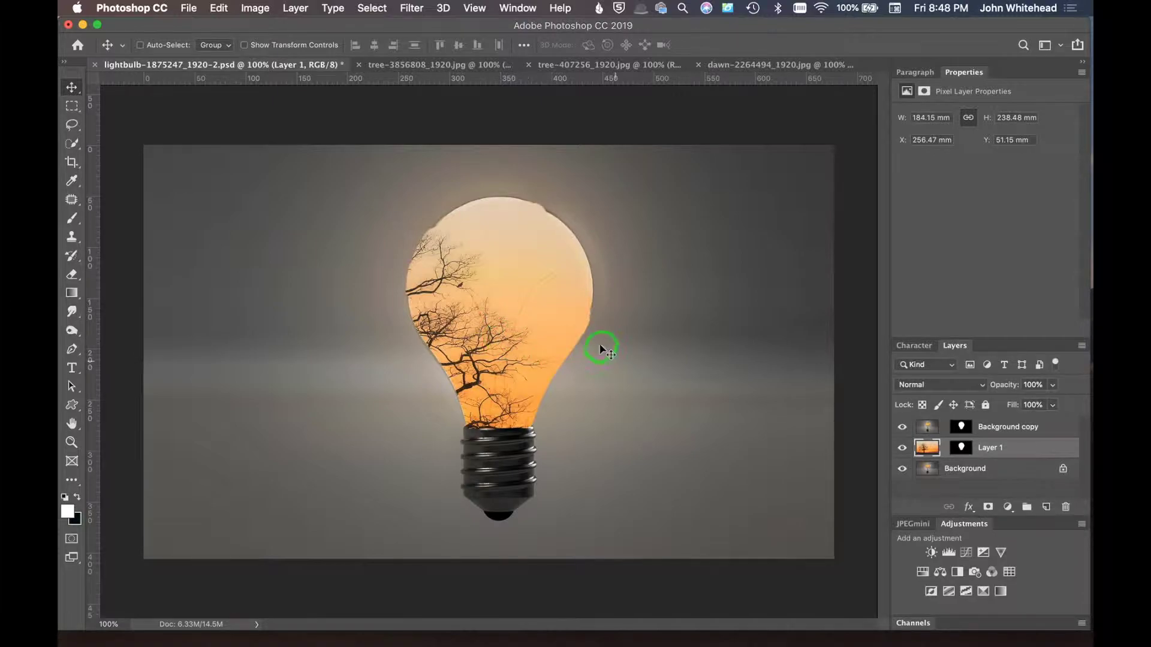
{"action": "left_click", "coordinate": [382, 279]}
{"action": "left_click_drag", "start_coordinate": [467, 325], "coordinate": [582, 304]}
- Scale the tree picture proportionally to about 73% with Free Transform and move it so the trunk stands just above the bulb's base
{"action": "key", "text": "super"}
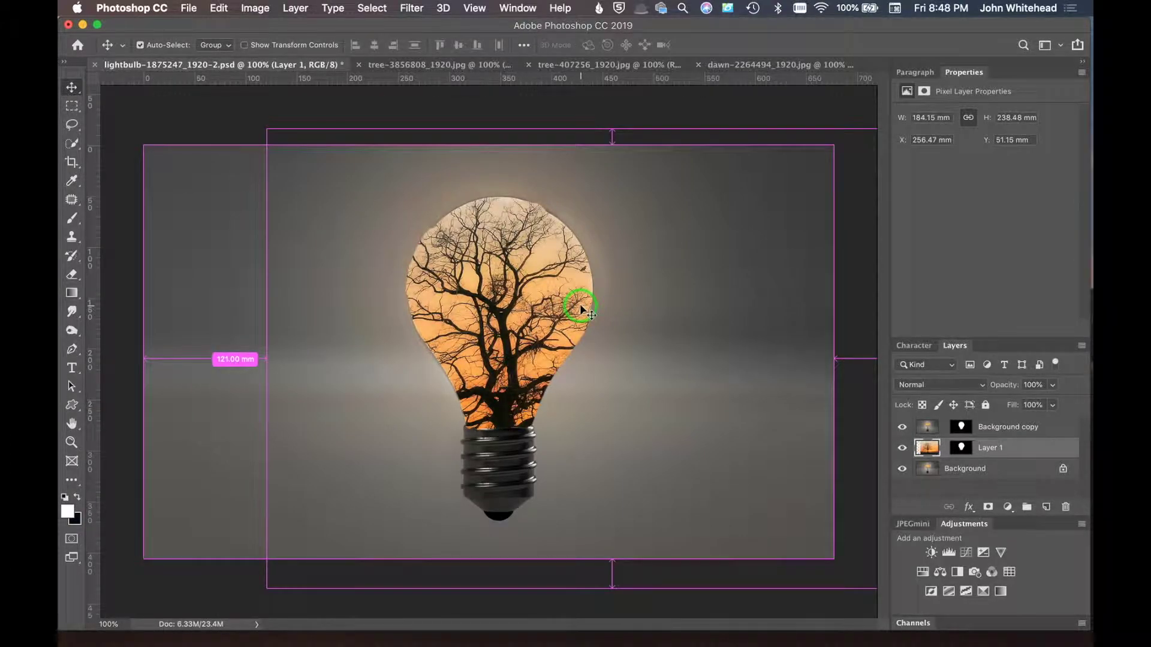
{"action": "key", "text": "super+t"}
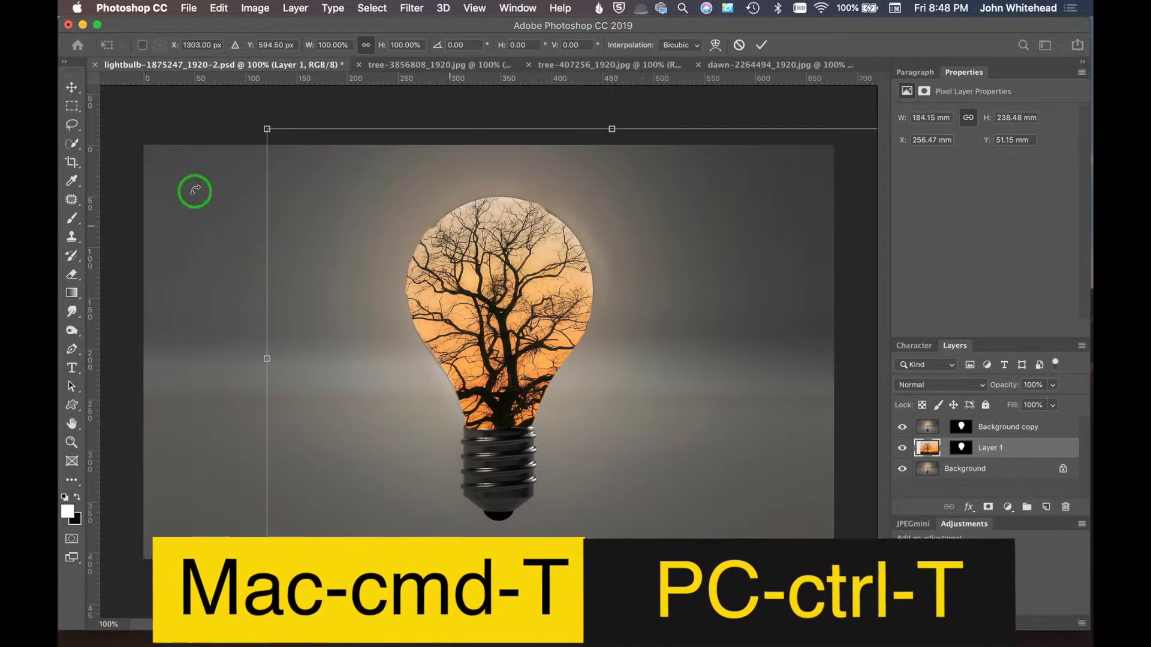
{"action": "left_click_drag", "start_coordinate": [259, 139], "coordinate": [338, 220]}
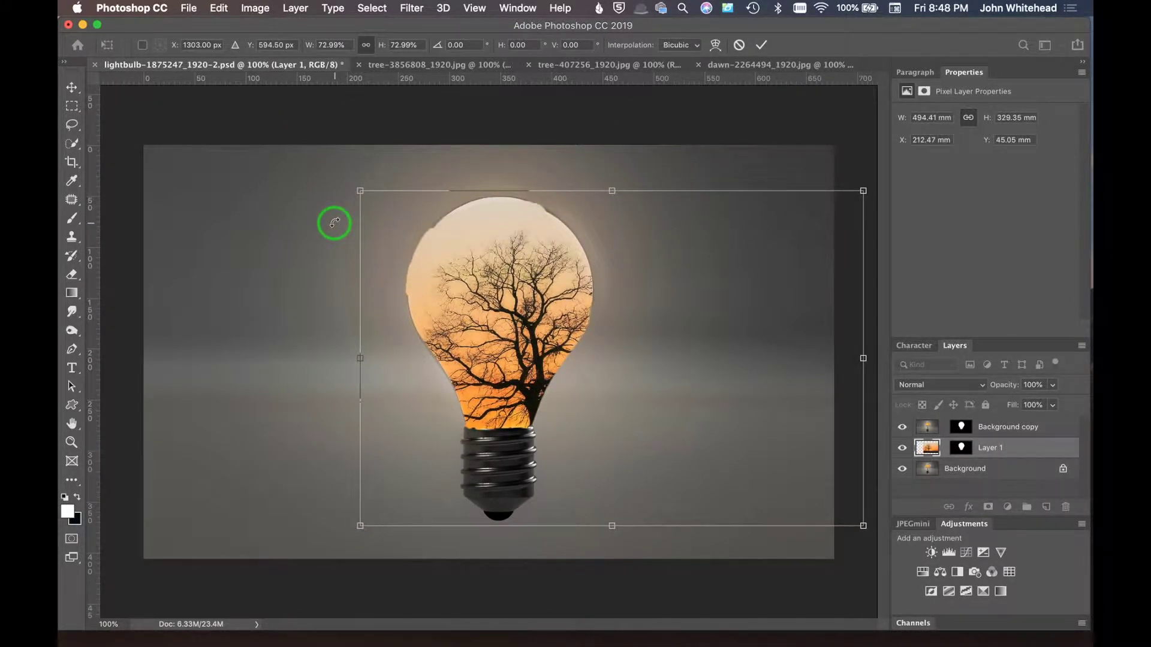
{"action": "key", "text": "Return"}
{"action": "left_click_drag", "start_coordinate": [517, 311], "coordinate": [480, 252]}
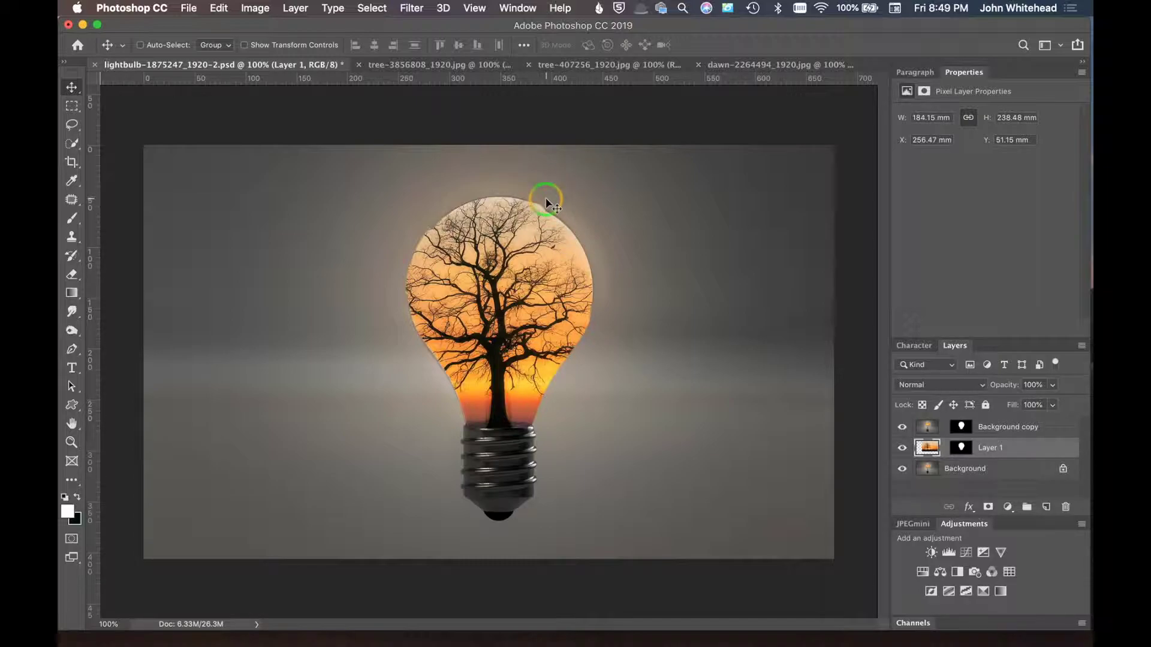
- Scale the tree picture again to about 77% and shift it so the whole tree is centred inside the bulb
{"action": "key", "text": "ctrl+t"}
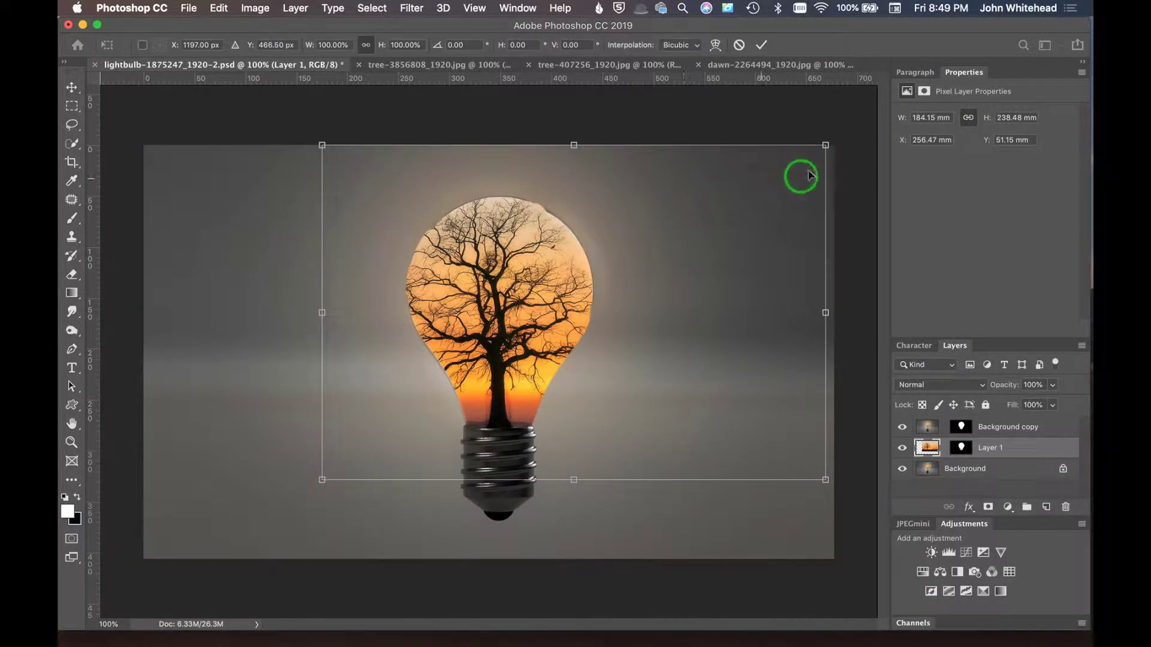
{"action": "left_click_drag", "start_coordinate": [824, 146], "coordinate": [777, 192]}
{"action": "key", "text": "Return"}
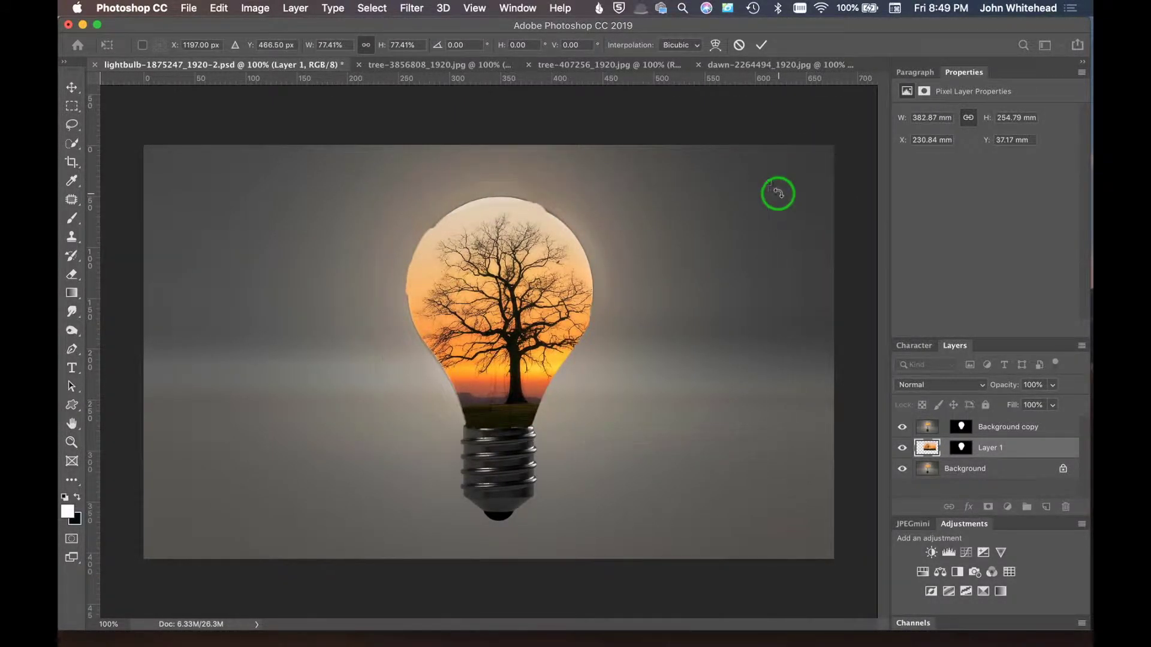
{"action": "left_click_drag", "start_coordinate": [529, 304], "coordinate": [515, 299]}
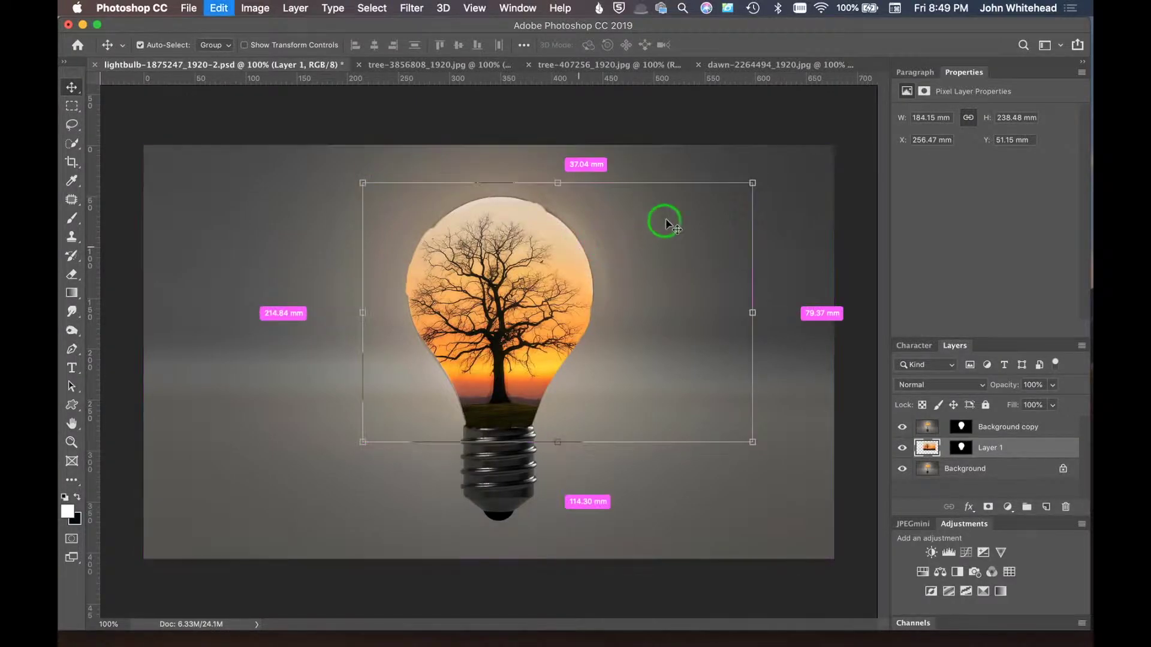
- Rotate the tree picture about 1.5° clockwise with Free Transform and nudge it slightly right to centre the trunk
{"action": "key", "text": "super+t"}
{"action": "left_click_drag", "start_coordinate": [791, 164], "coordinate": [792, 170]}
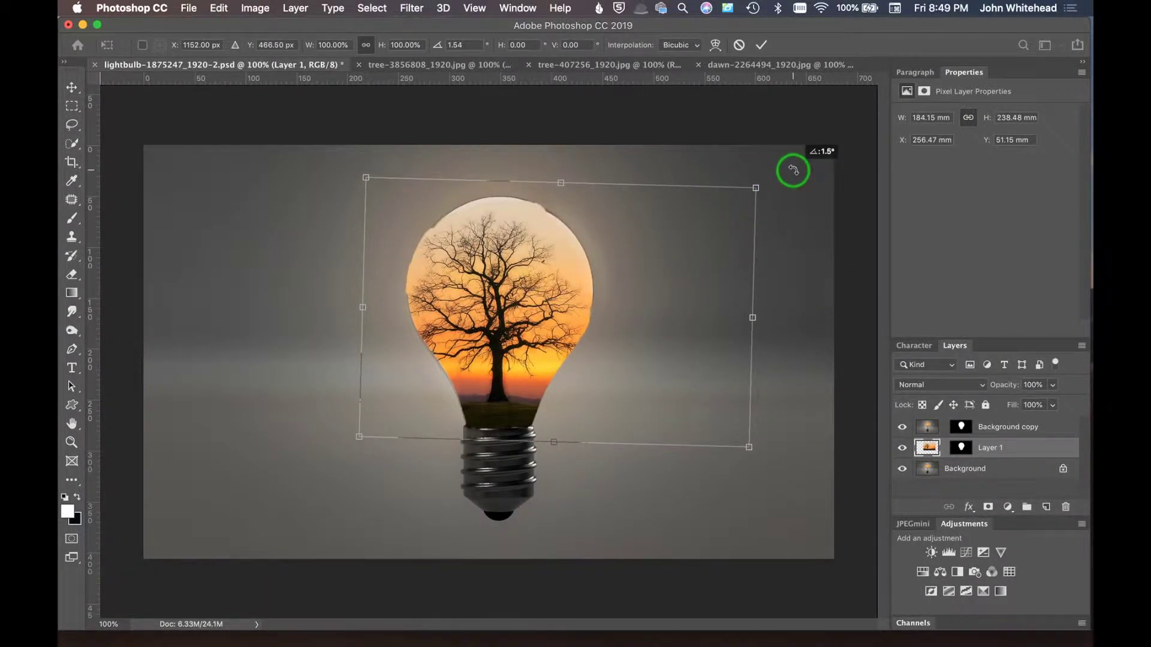
{"action": "key", "text": "Return"}
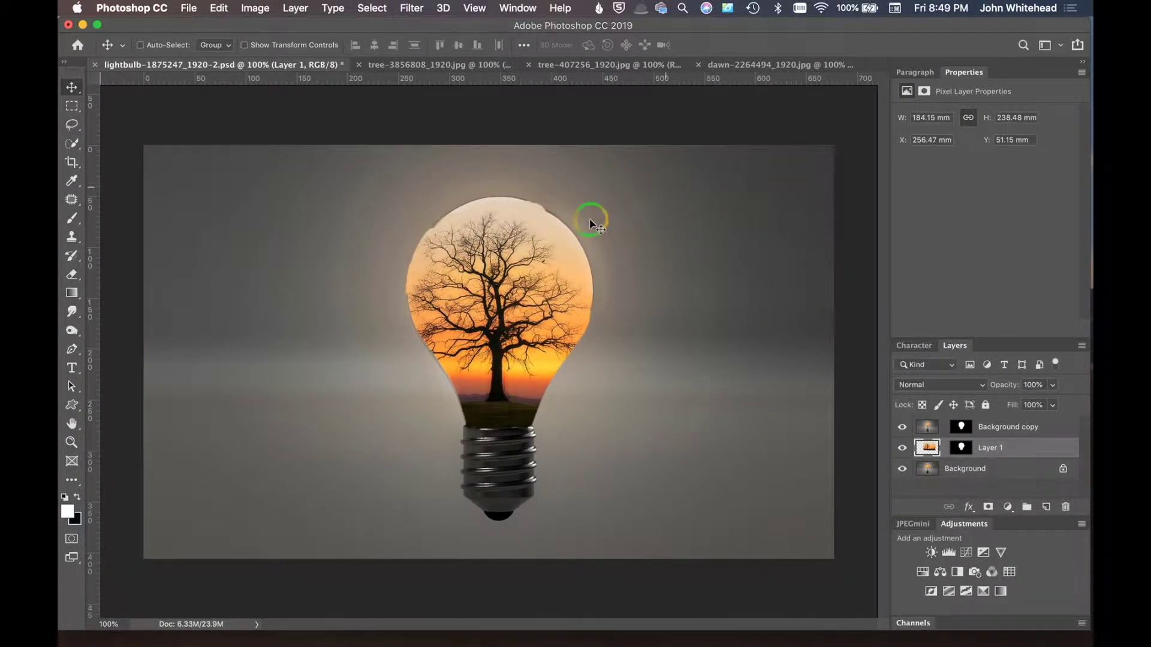
{"action": "key", "text": "super+z"}
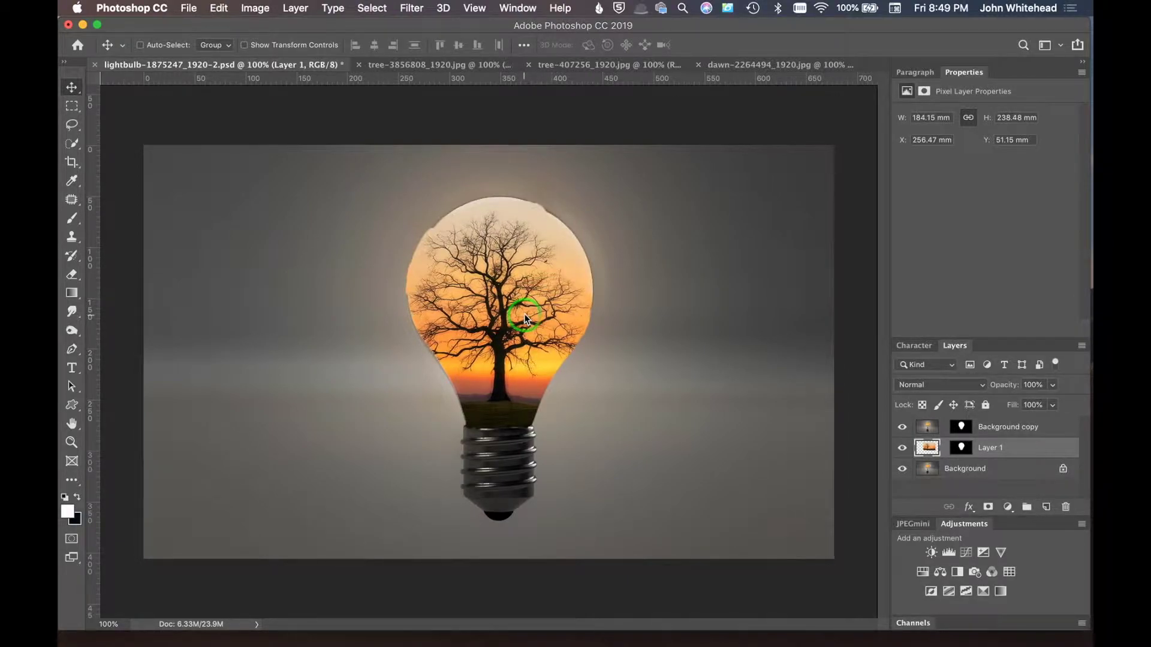
{"action": "key", "text": "super+shift+z"}
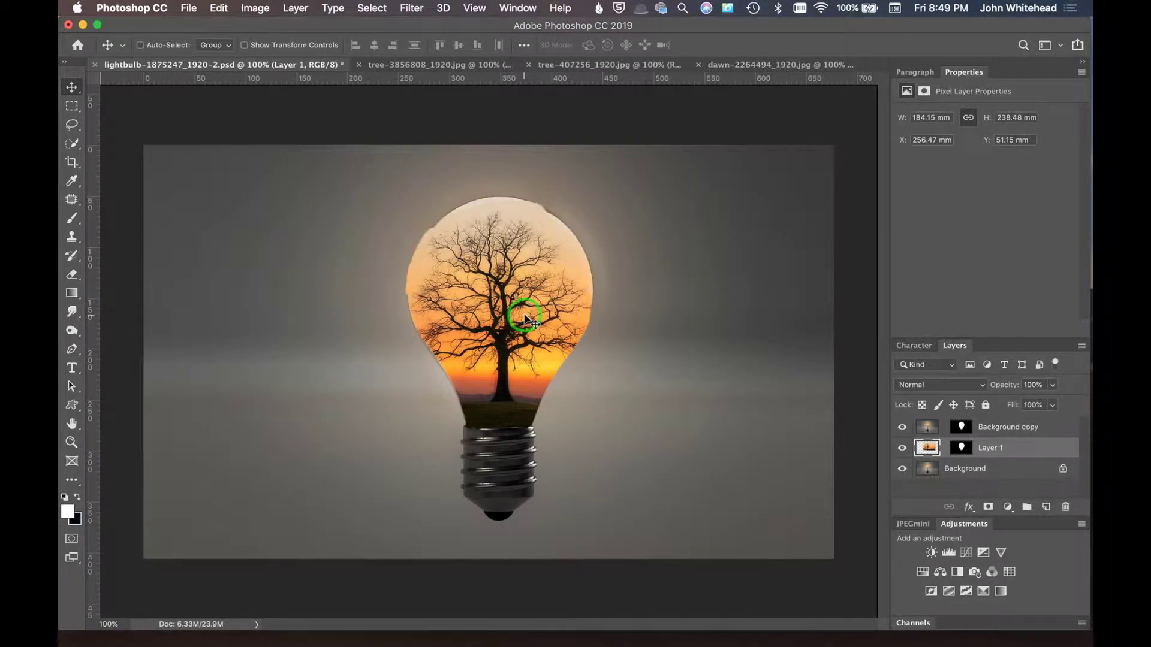
{"action": "key", "text": "super+z"}
{"action": "key", "text": "super+shift+z"}
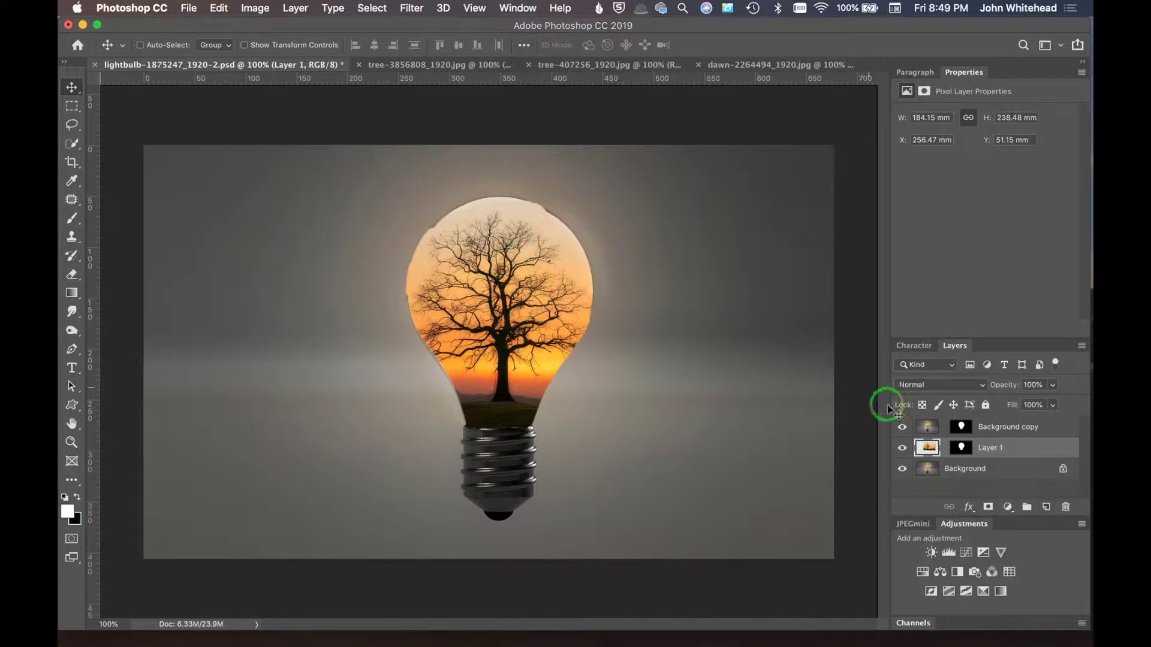
- Set Layer 1's blend mode to Multiply and its opacity to 86%
{"action": "left_click", "coordinate": [938, 385]}
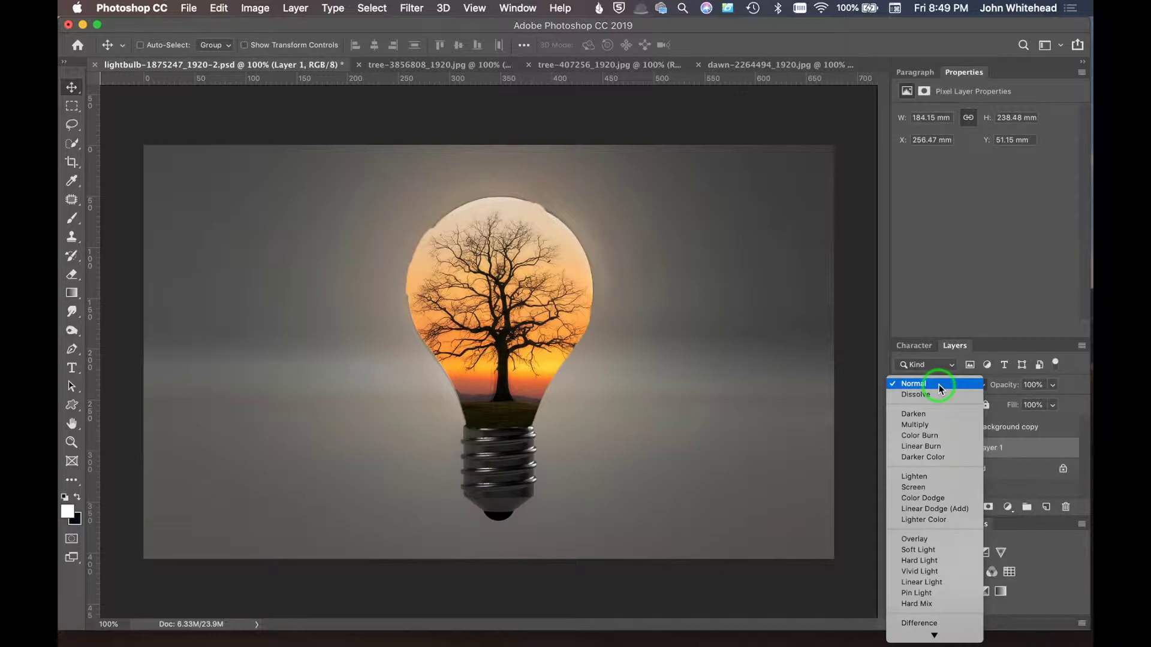
{"action": "left_click", "coordinate": [939, 426]}
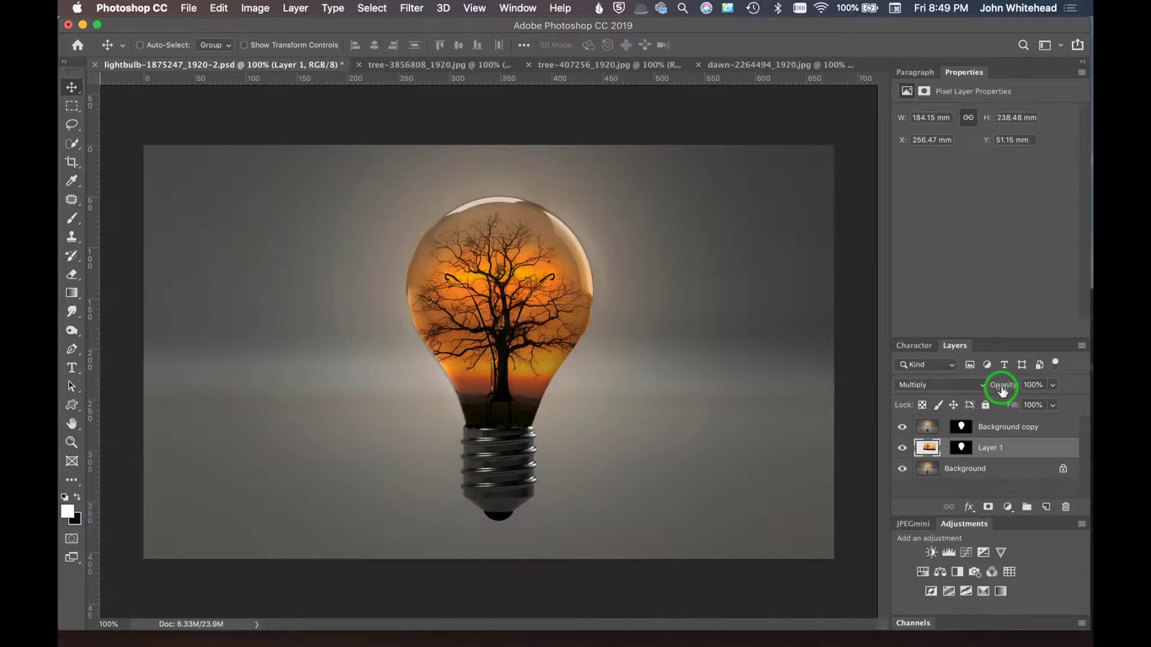
{"action": "mouse_move", "coordinate": [1002, 390]}
{"action": "left_mouse_down"}
{"action": "mouse_move", "coordinate": [979, 390]}
{"action": "mouse_move", "coordinate": [993, 390]}
{"action": "left_mouse_up"}
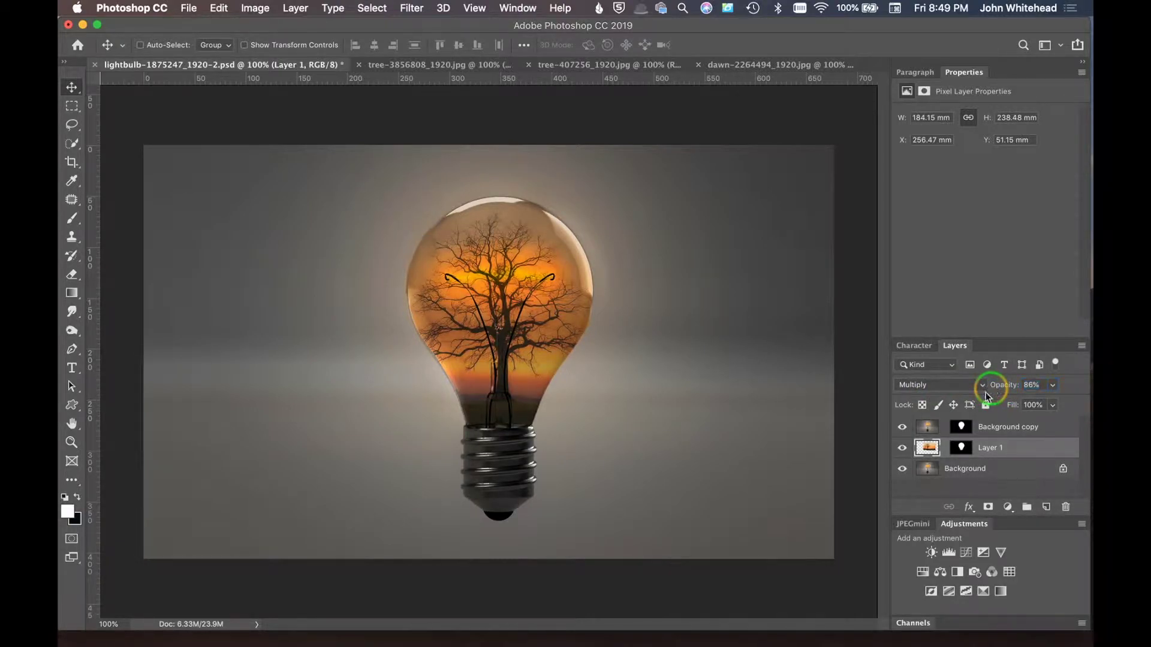
- Hide the Background copy layer
{"action": "left_click", "coordinate": [902, 427]}
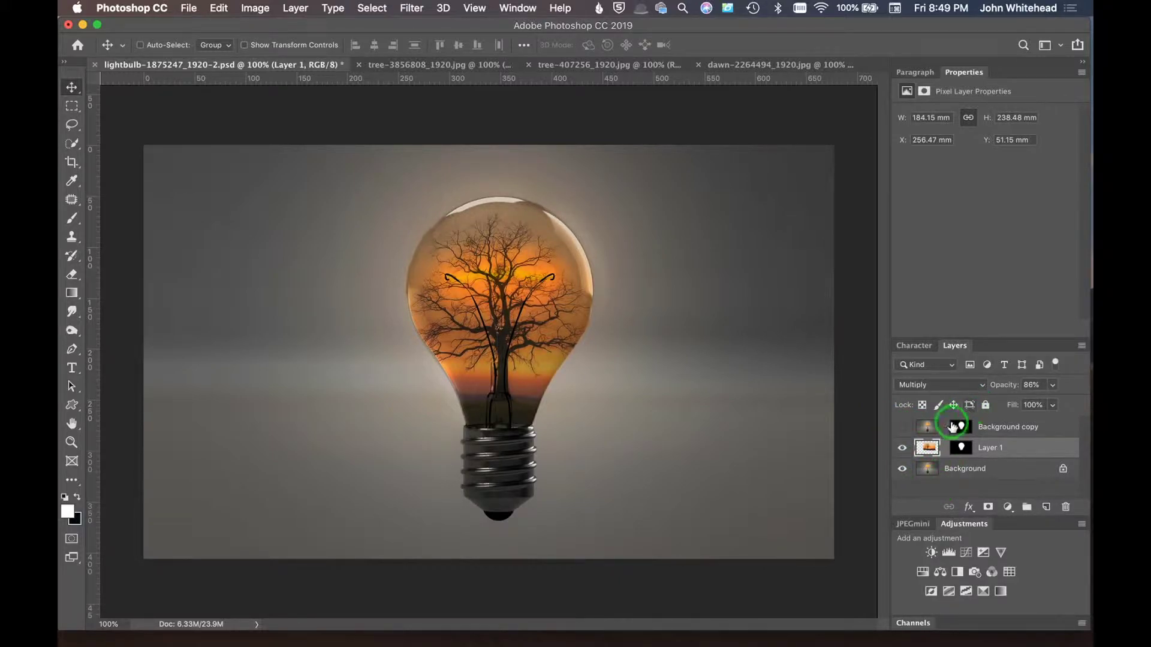
{"action": "left_click_drag", "start_coordinate": [959, 427], "coordinate": [947, 448]}
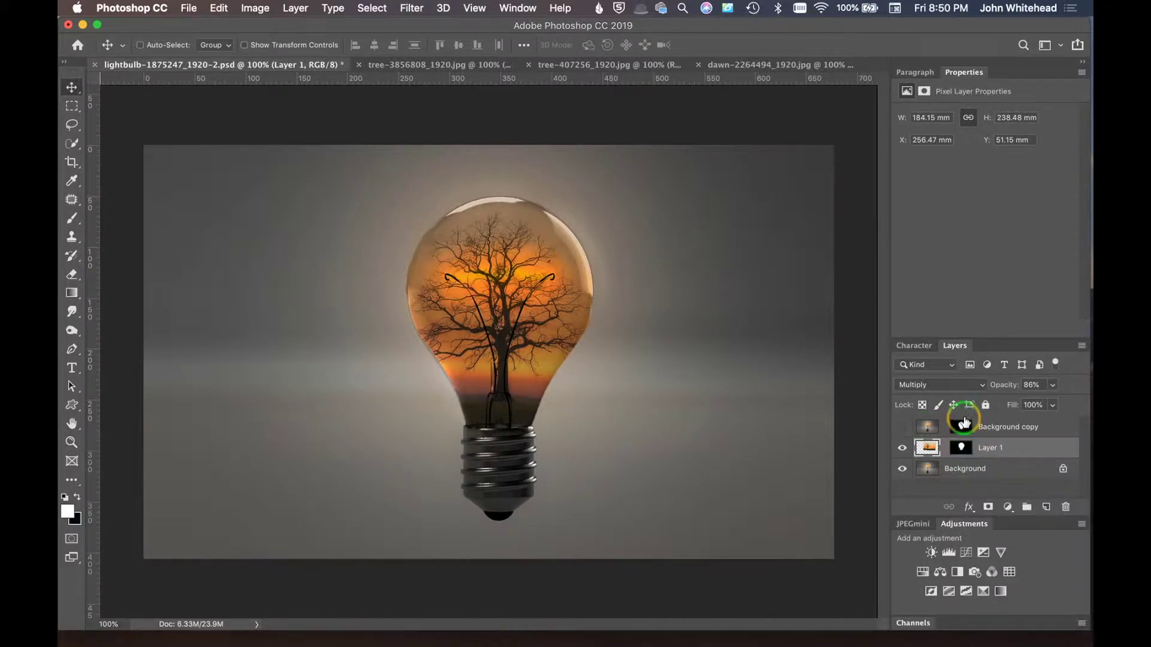
- Show the Background copy layer again and set its opacity to 29%
{"action": "left_click_drag", "start_coordinate": [964, 423], "coordinate": [969, 436]}
{"action": "left_click", "coordinate": [906, 427]}
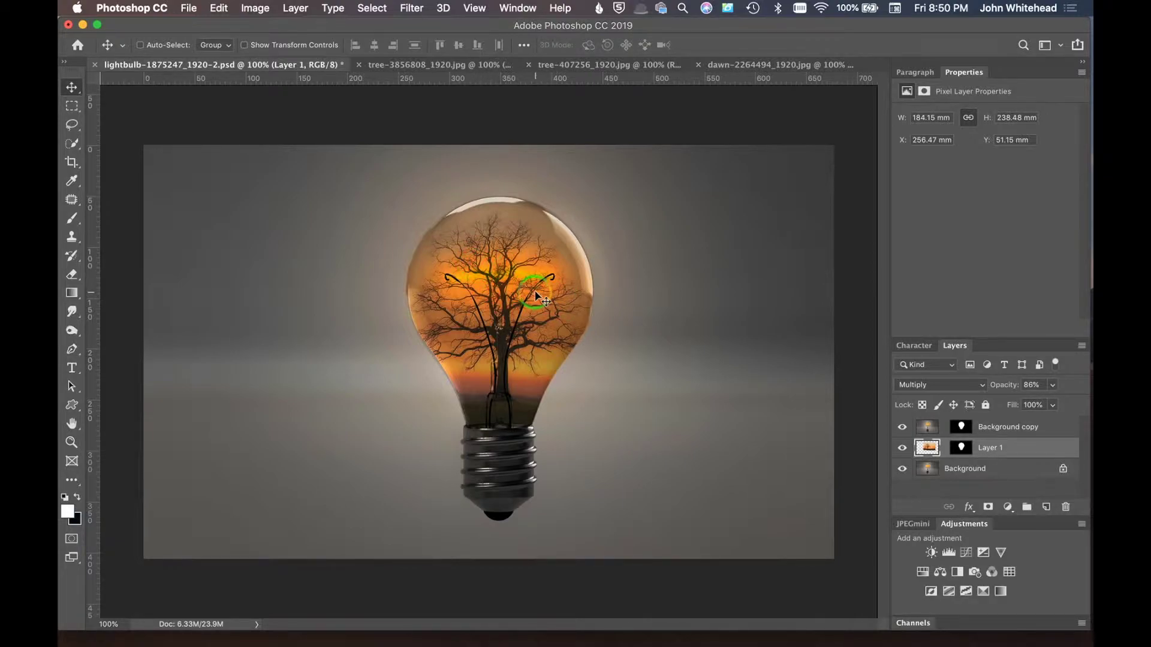
{"action": "left_click_drag", "start_coordinate": [1006, 386], "coordinate": [1002, 388]}
{"action": "left_click", "coordinate": [929, 427]}
{"action": "left_click_drag", "start_coordinate": [997, 385], "coordinate": [1006, 387]}
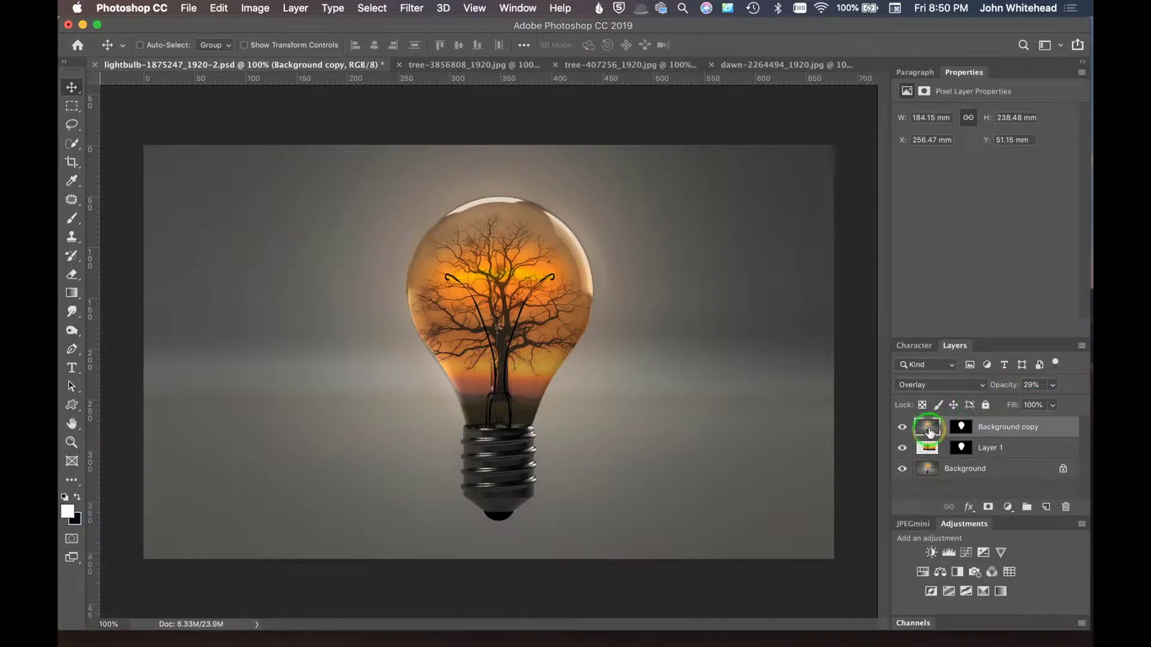
- Make the Background layer active and hide both the Background copy layer and Layer 1
{"action": "left_click", "coordinate": [937, 469]}
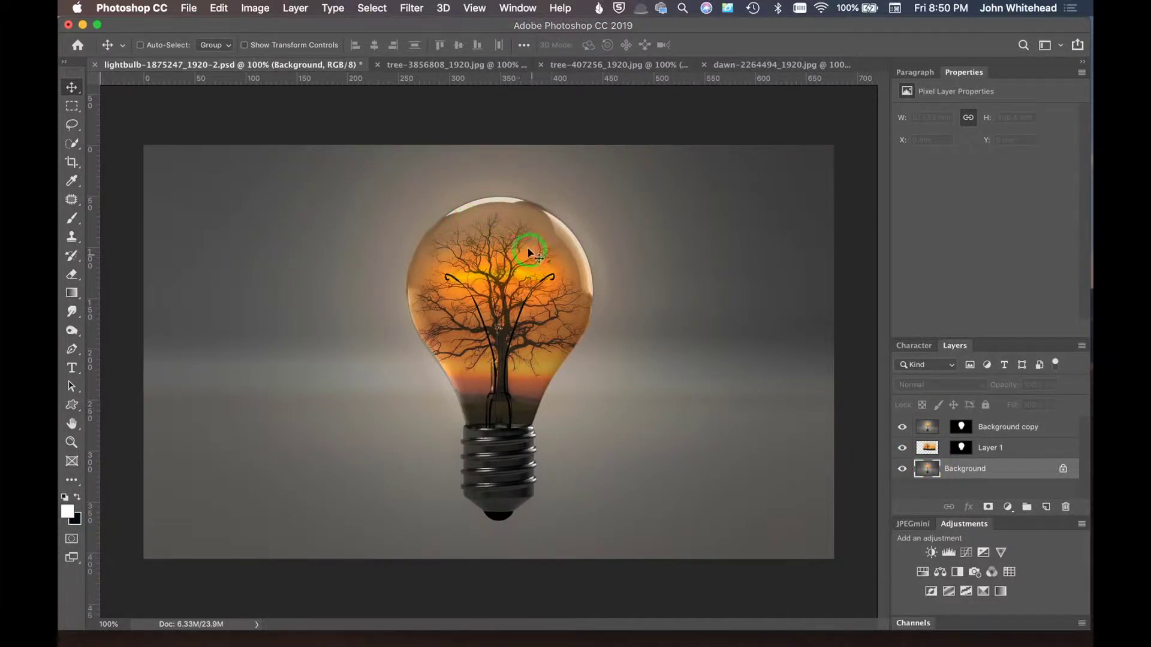
{"action": "left_click", "coordinate": [903, 427]}
{"action": "left_click", "coordinate": [902, 448]}
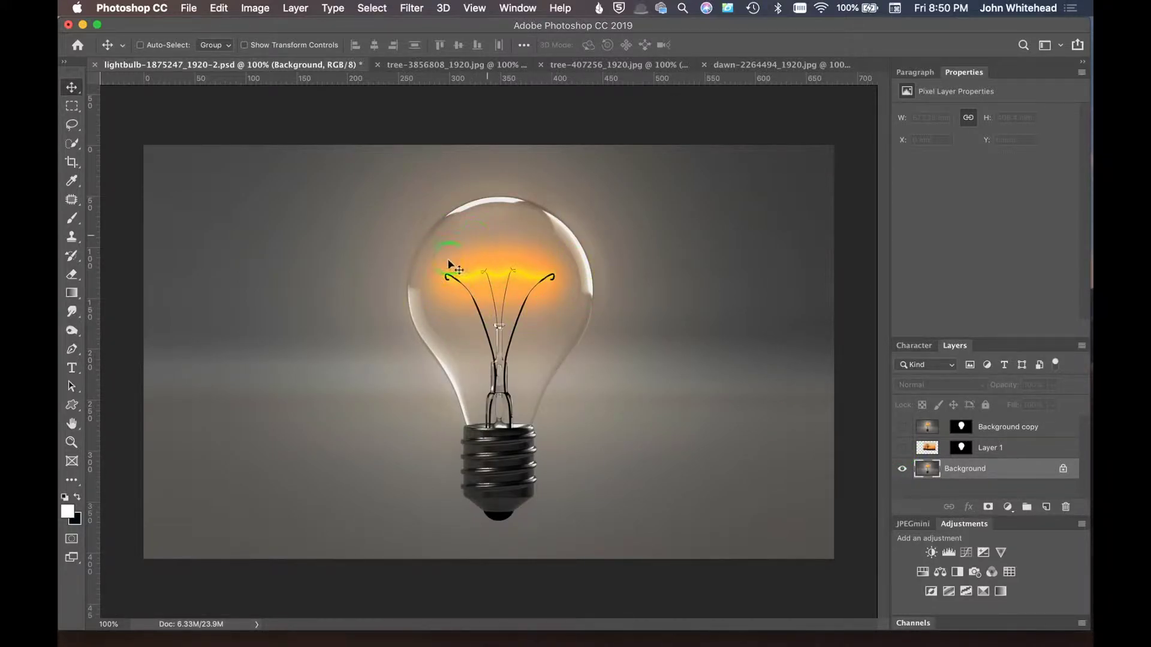
- Lasso an oval around the orange filament glow on the Background layer with a 55 px feather and copy it
{"action": "left_click", "coordinate": [73, 125]}
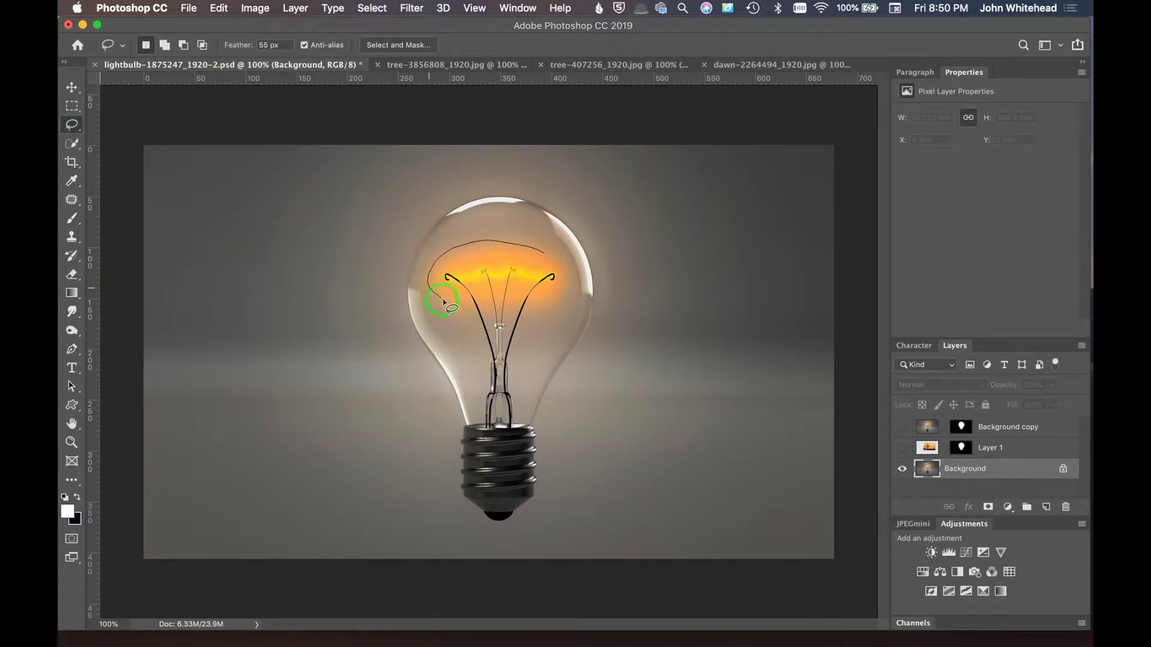
{"action": "left_click_drag", "start_coordinate": [527, 241], "coordinate": [530, 242]}
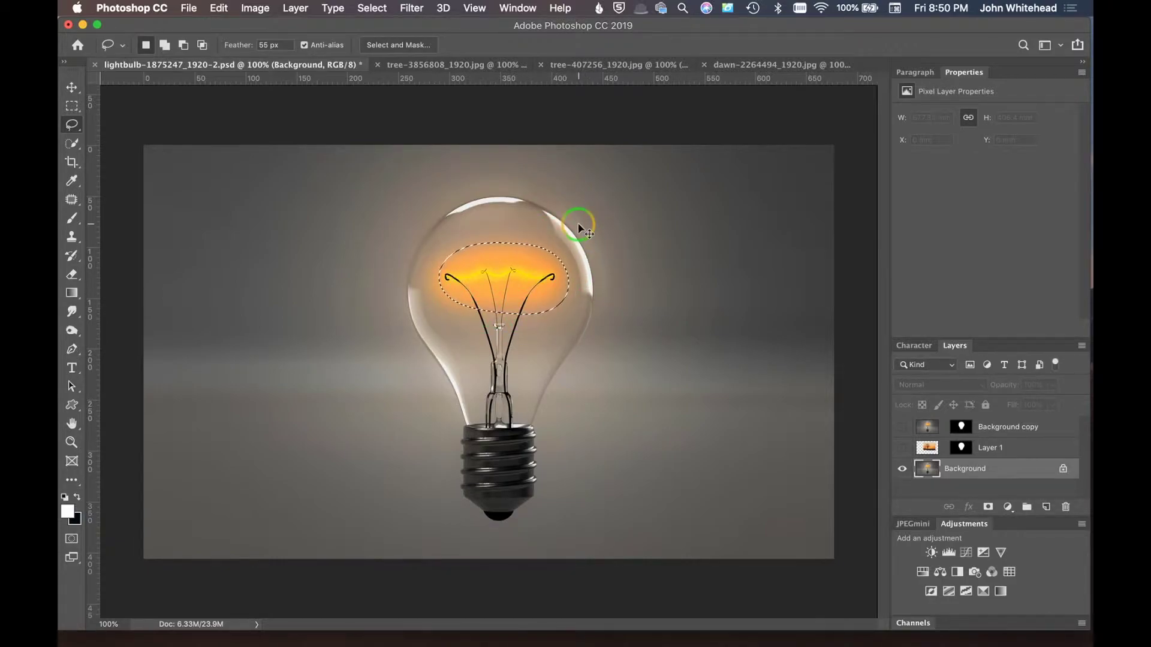
{"action": "key", "text": "super+c"}
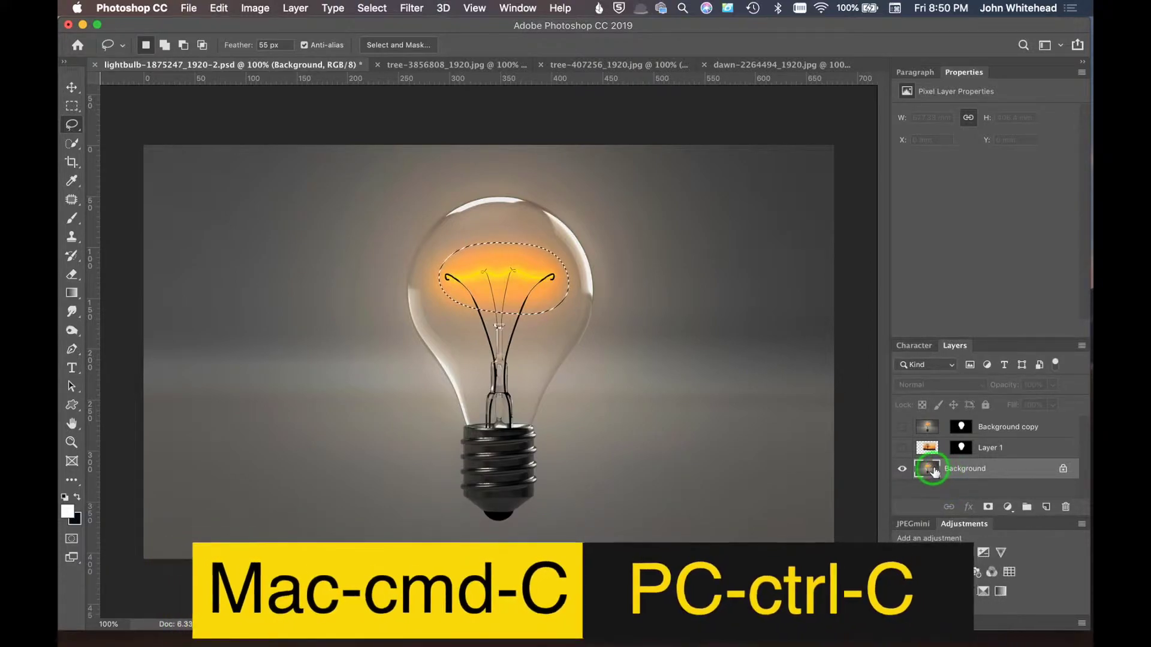
- Show Layer 1 and Background copy again and paste the copied glow into a new layer above Background copy
{"action": "left_click", "coordinate": [903, 449]}
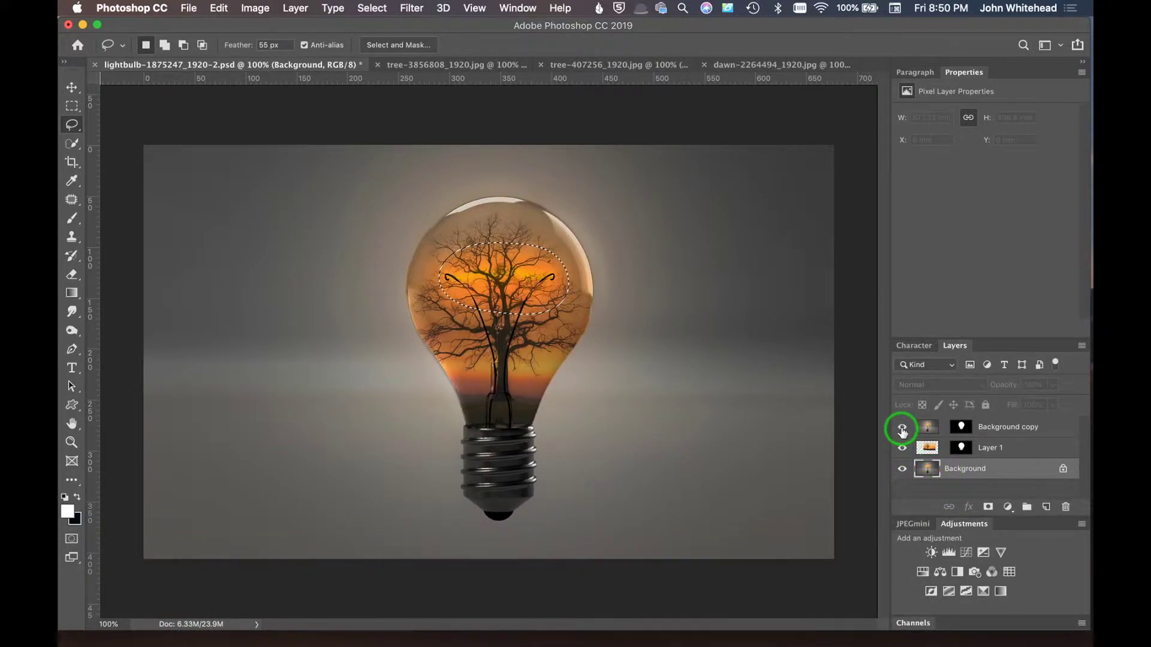
{"action": "left_click", "coordinate": [903, 427]}
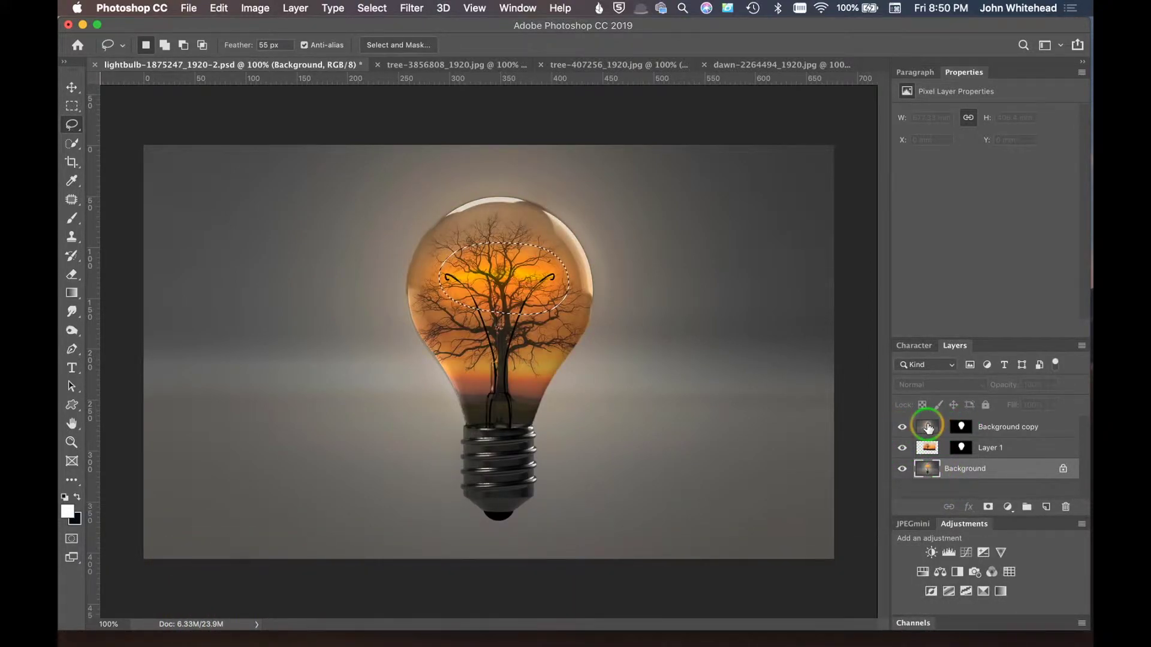
{"action": "left_click", "coordinate": [928, 427]}
{"action": "left_click", "coordinate": [1046, 508]}
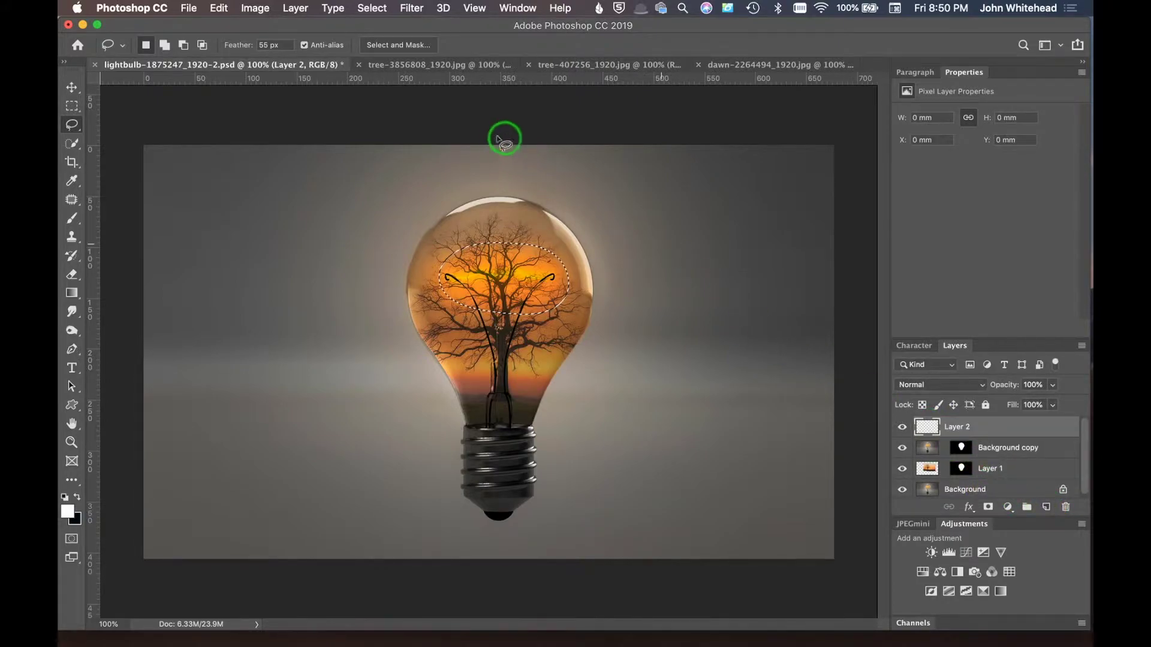
{"action": "key", "text": "super+v"}
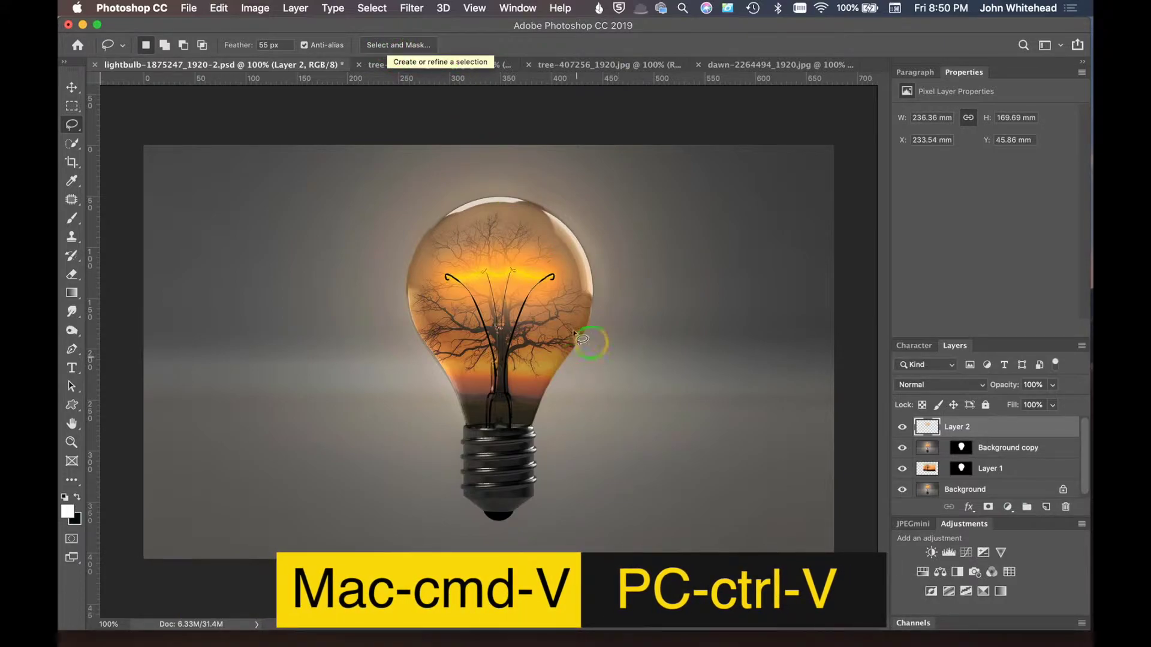
- Compare the image with and without the pasted glow layer, and lower that layer's opacity to 15%
{"action": "left_click", "coordinate": [903, 427]}
{"action": "left_click", "coordinate": [903, 427]}
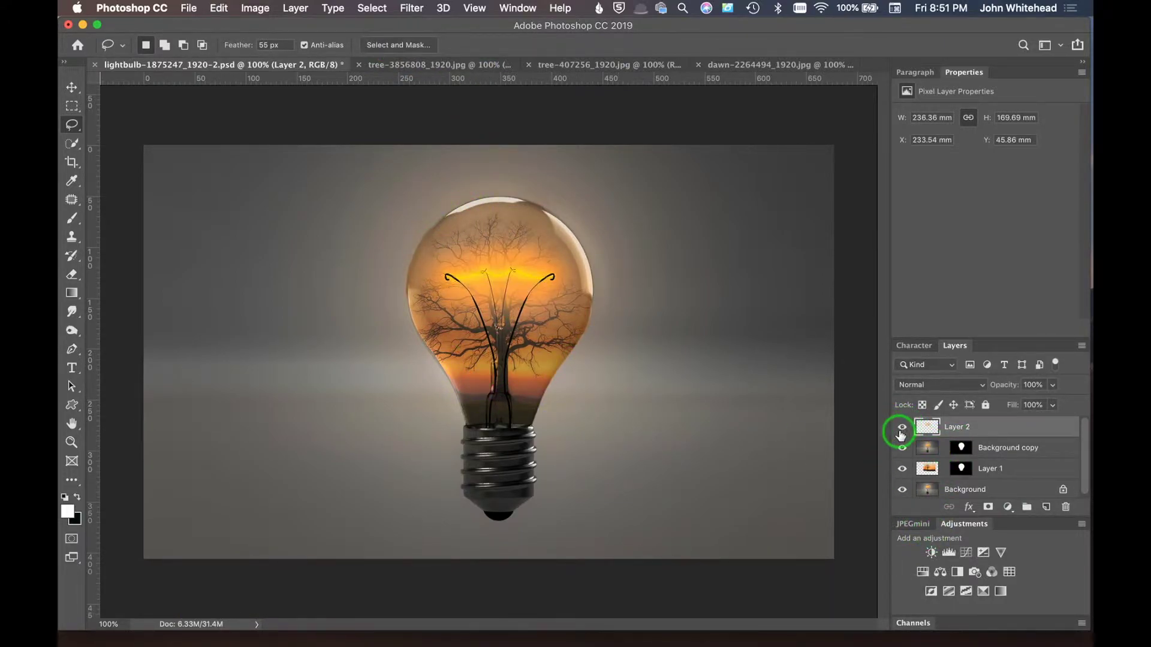
{"action": "left_click_drag", "start_coordinate": [1015, 385], "coordinate": [973, 384]}
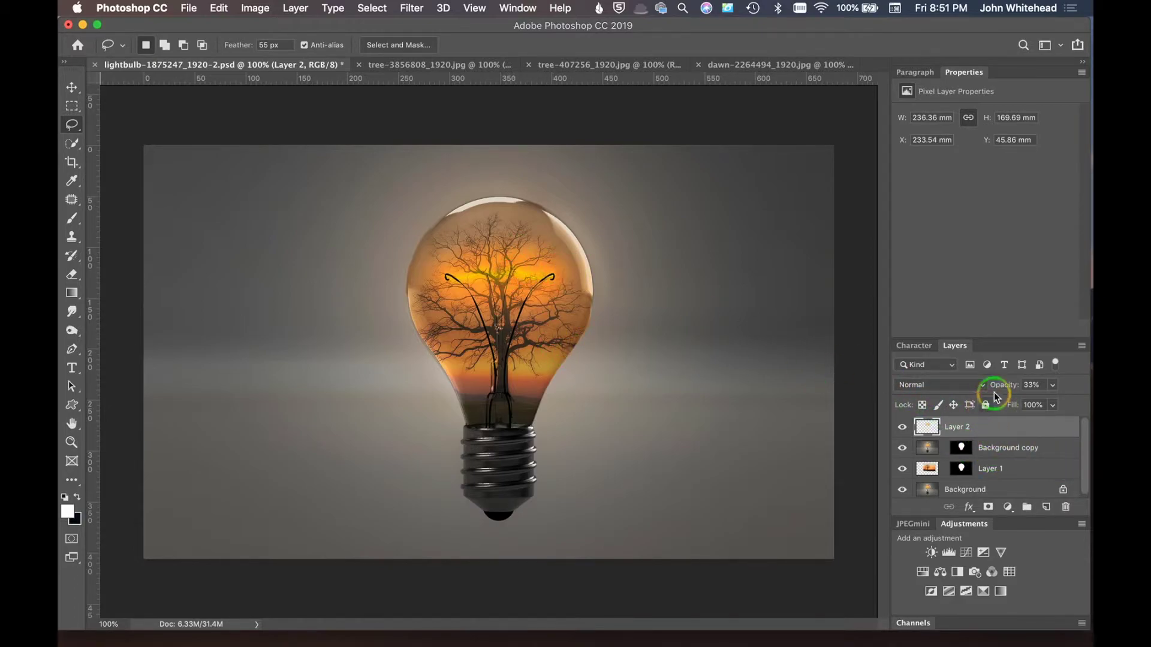
{"action": "mouse_move", "coordinate": [1009, 384]}
{"action": "left_mouse_down"}
{"action": "mouse_move", "coordinate": [989, 384]}
{"action": "mouse_move", "coordinate": [999, 386]}
{"action": "left_mouse_up"}
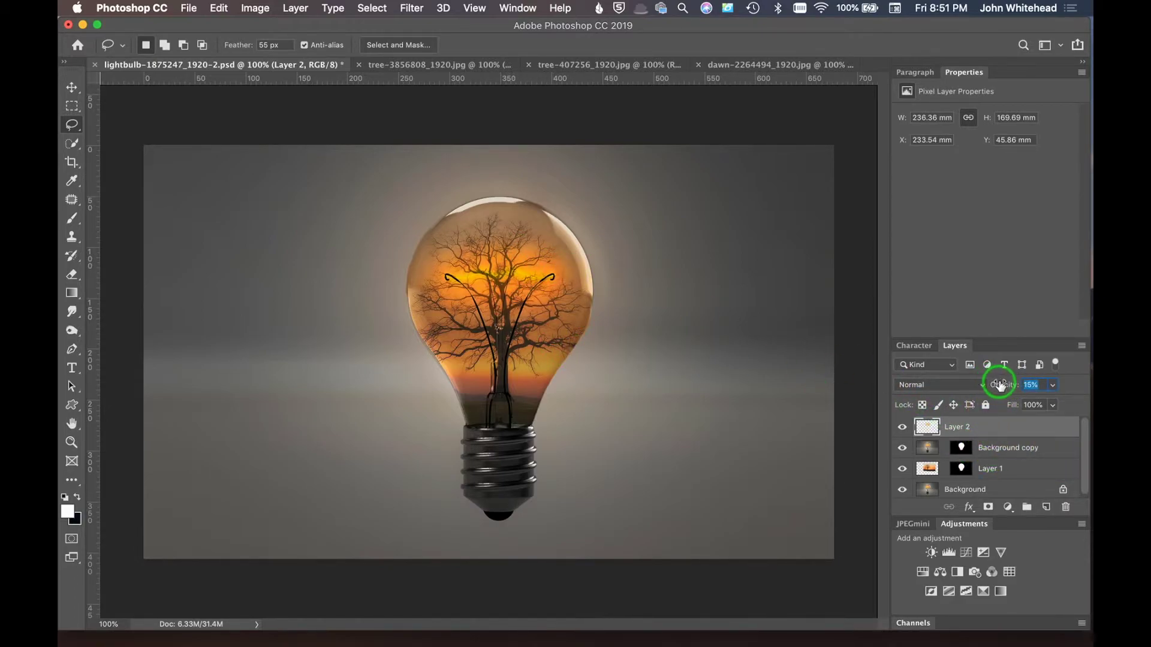